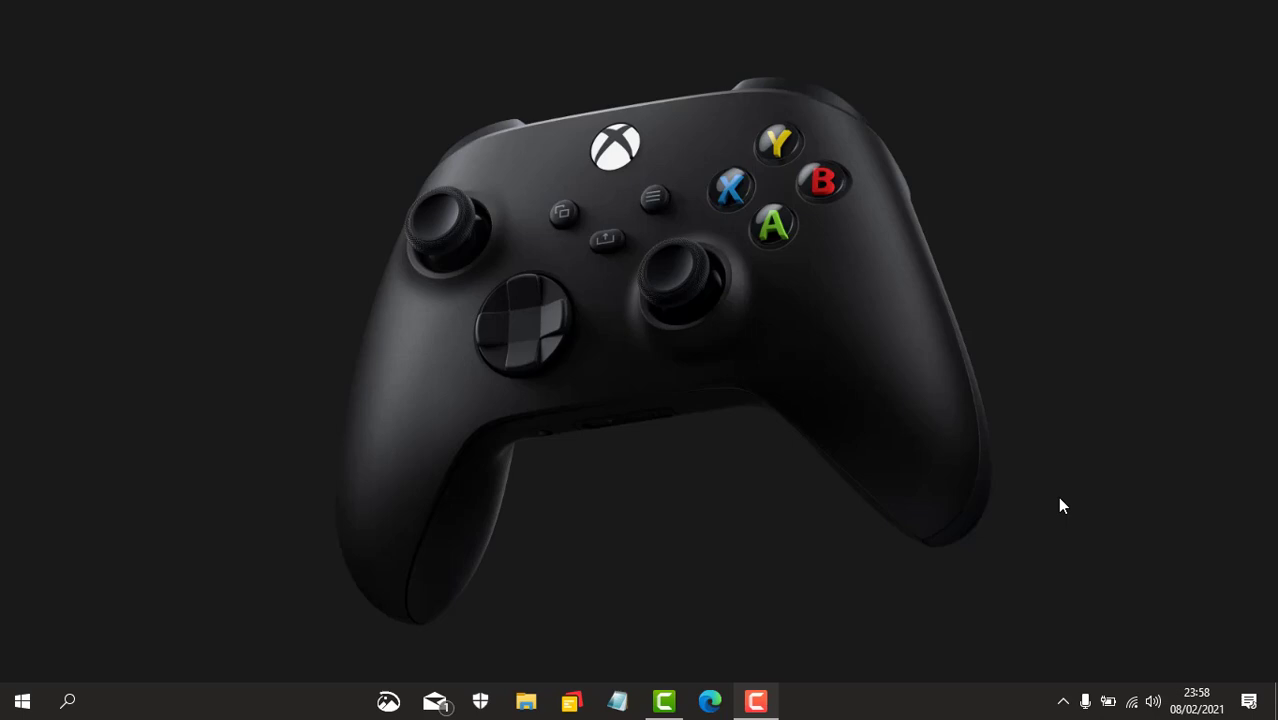
# Open Performance Options from the advanced system settings and accept custom visual effects with only control animations, thumbnails, smooth fonts and smooth-scroll list boxes
pyautogui.click(72, 702)
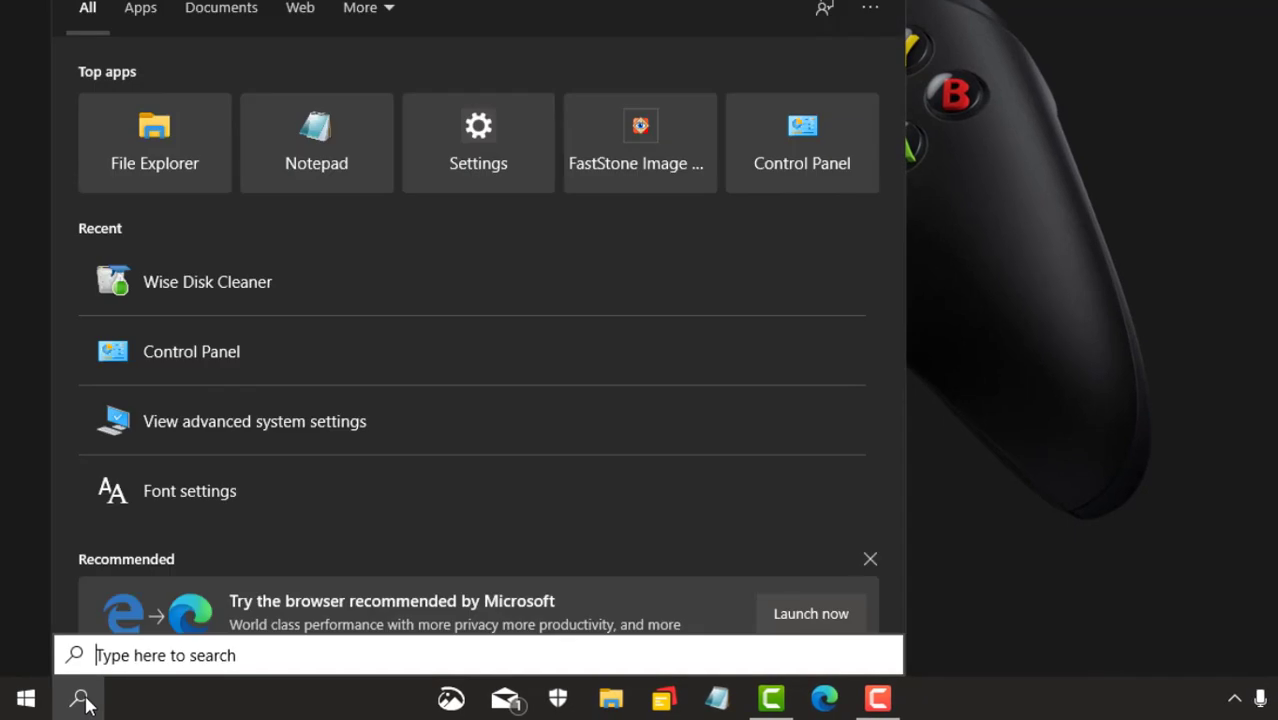
pyautogui.write('vie')
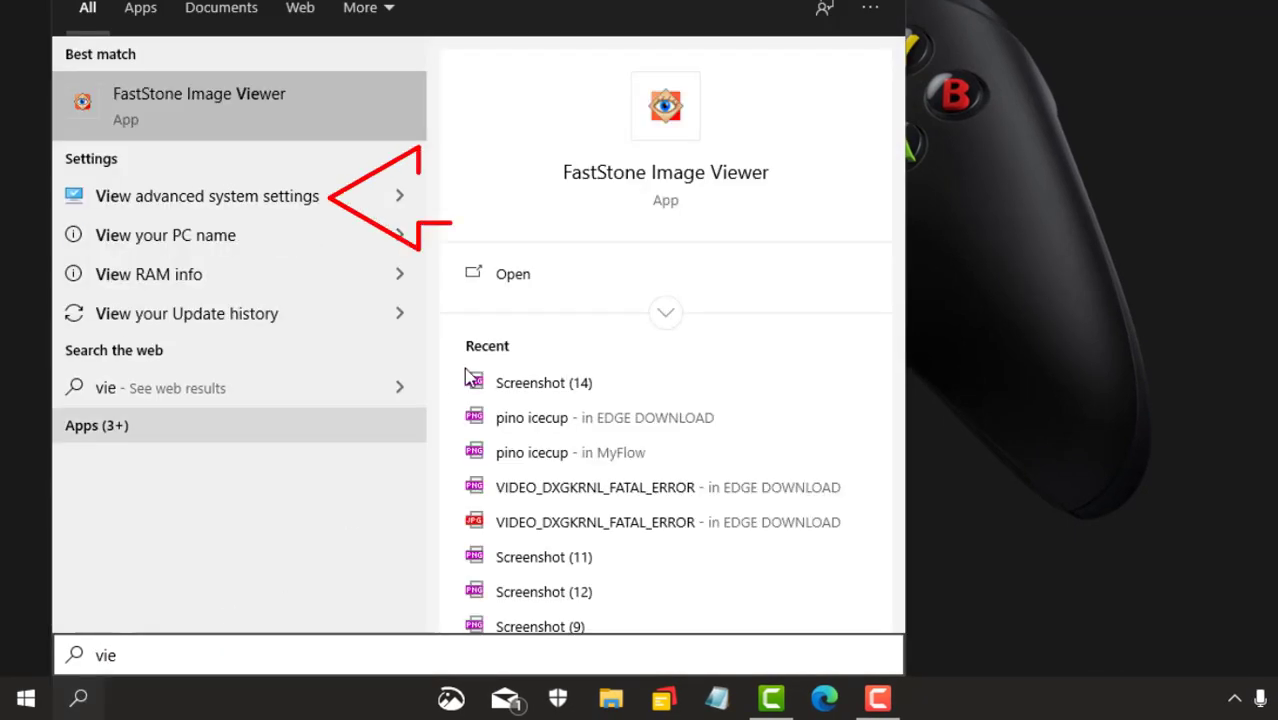
pyautogui.click(190, 202)
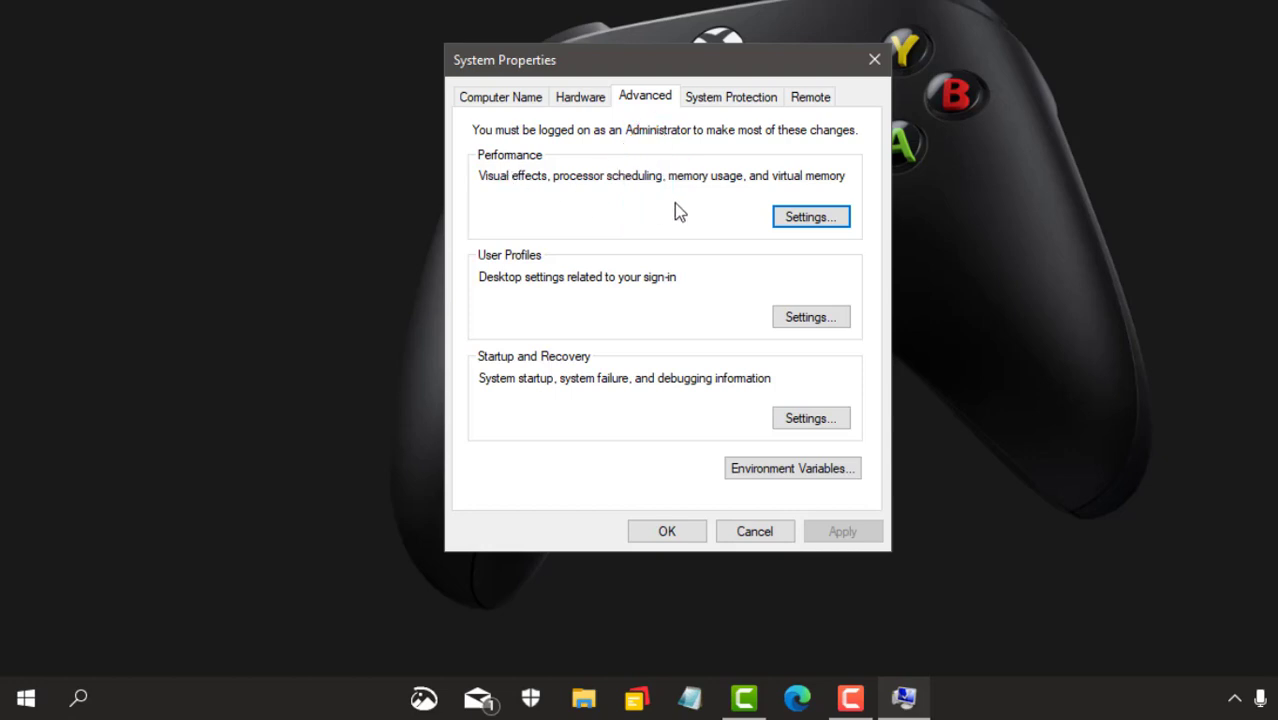
pyautogui.click(824, 219)
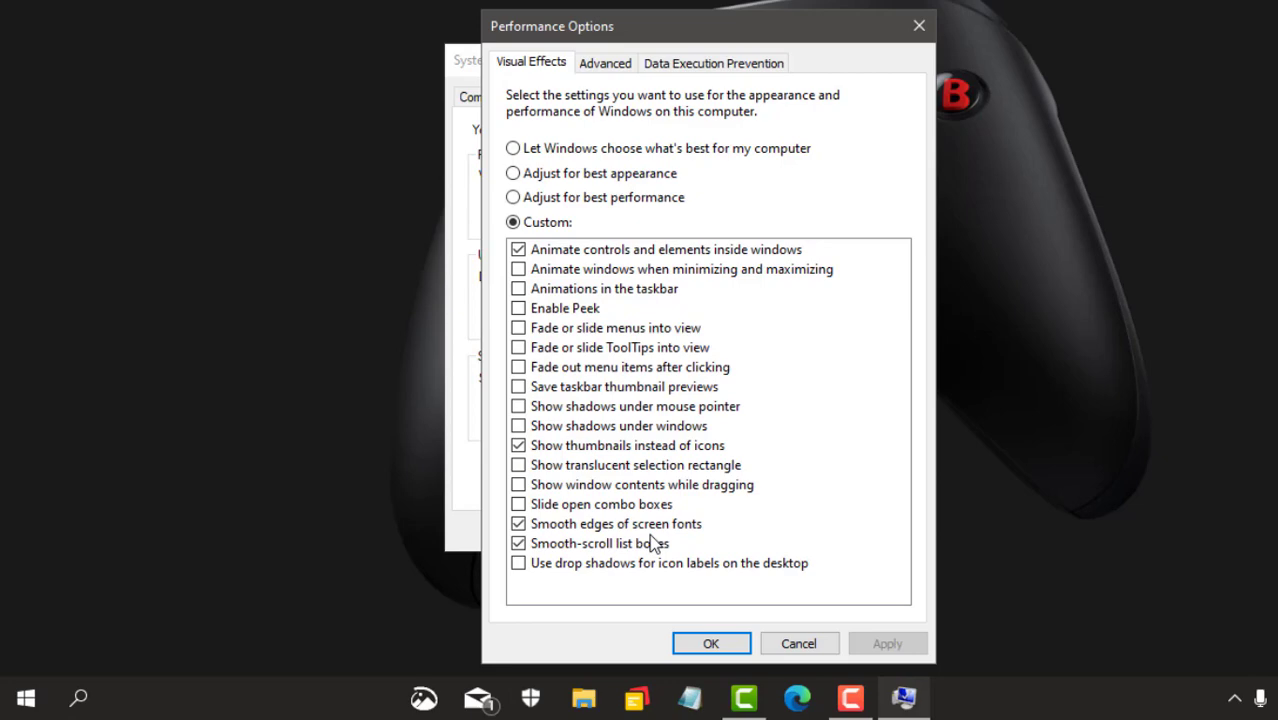
pyautogui.click(720, 643)
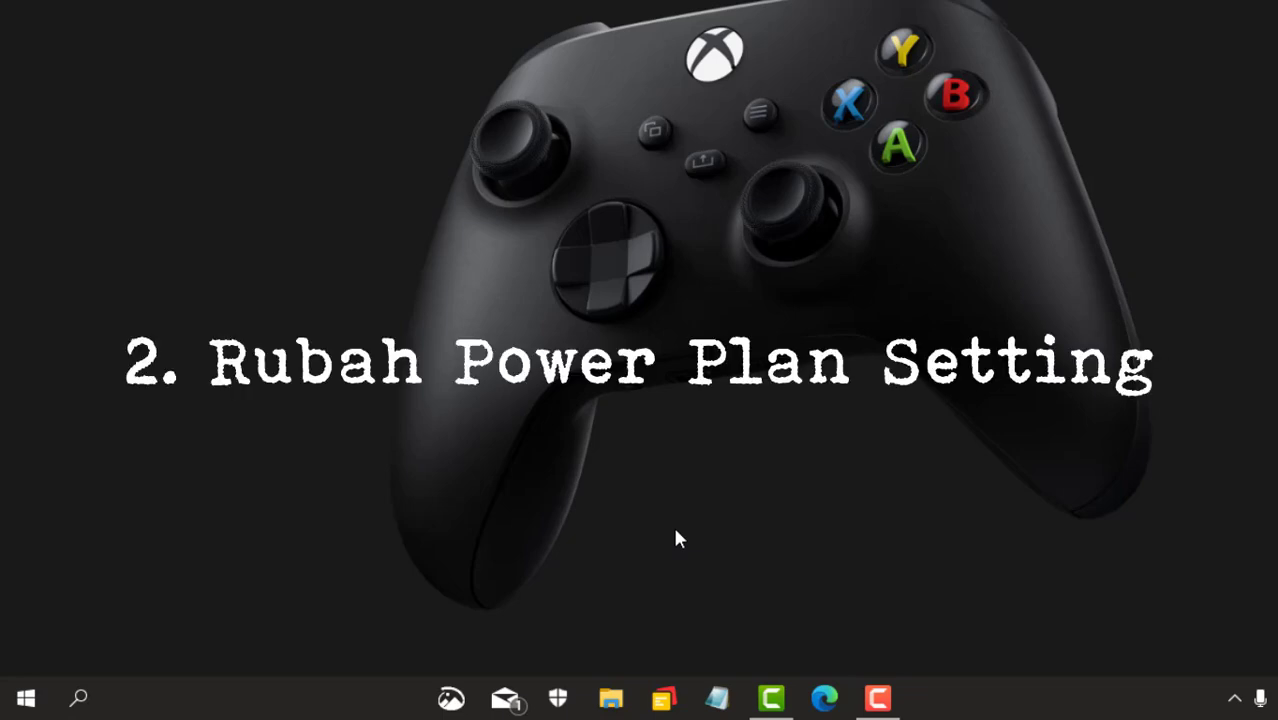
# Open Power Options in Control Panel and select the High Perform power plan
pyautogui.click(81, 700)
pyautogui.write('conro')
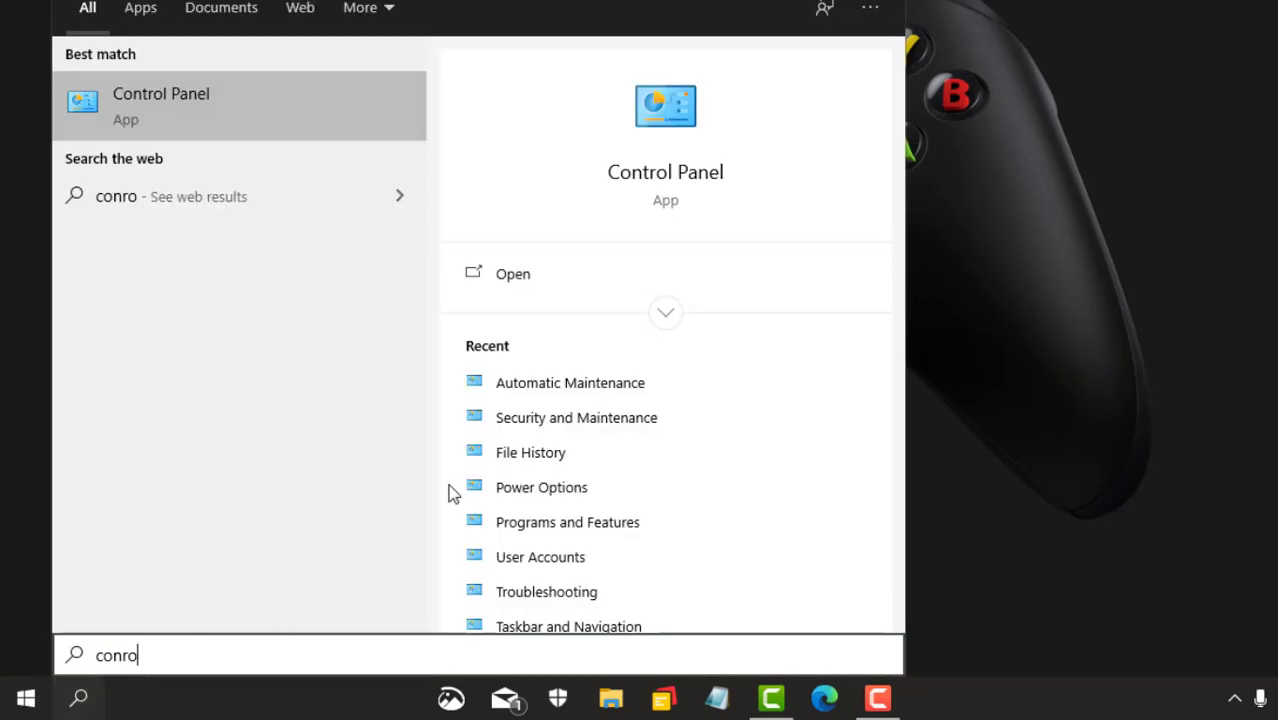
pyautogui.click(692, 183)
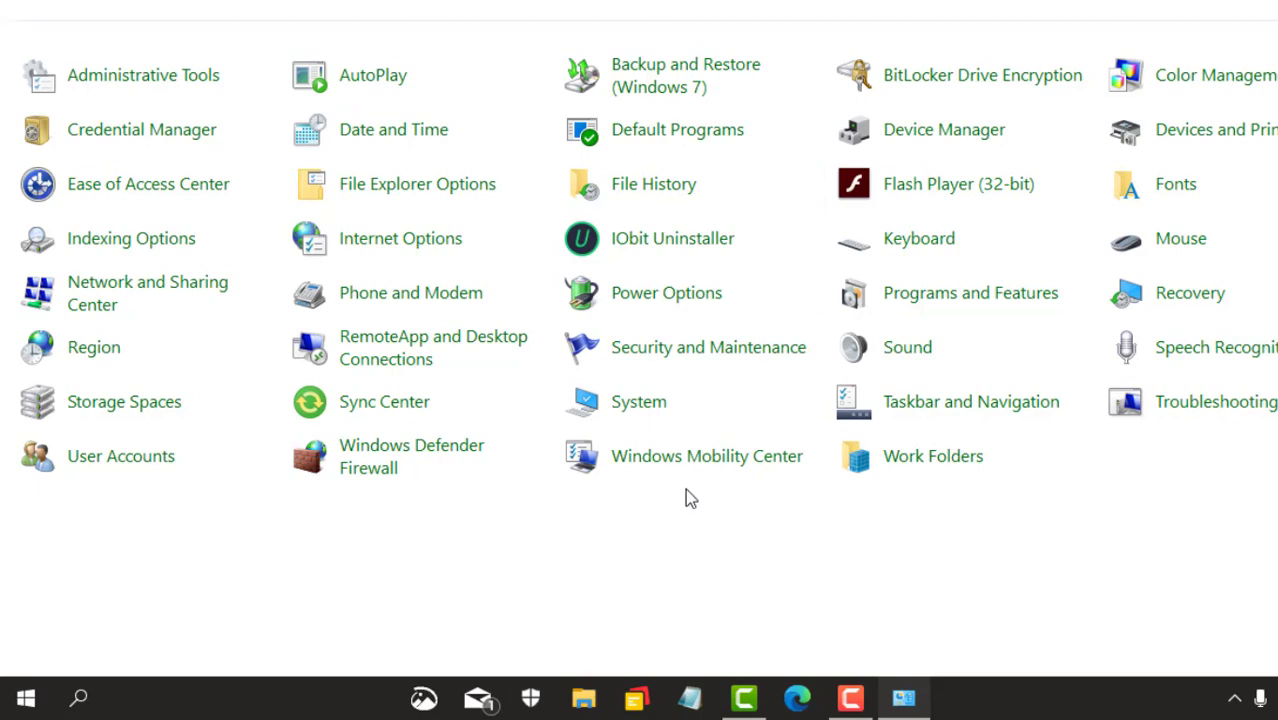
pyautogui.click(690, 300)
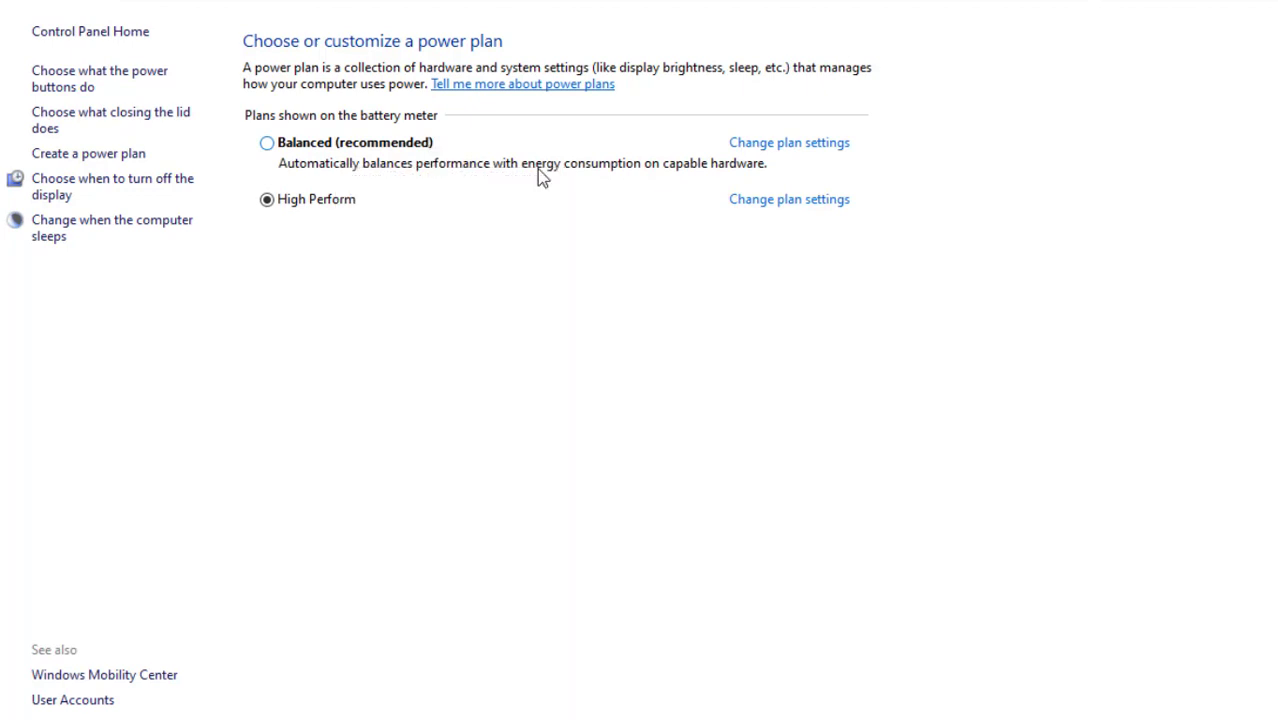
pyautogui.click(345, 200)
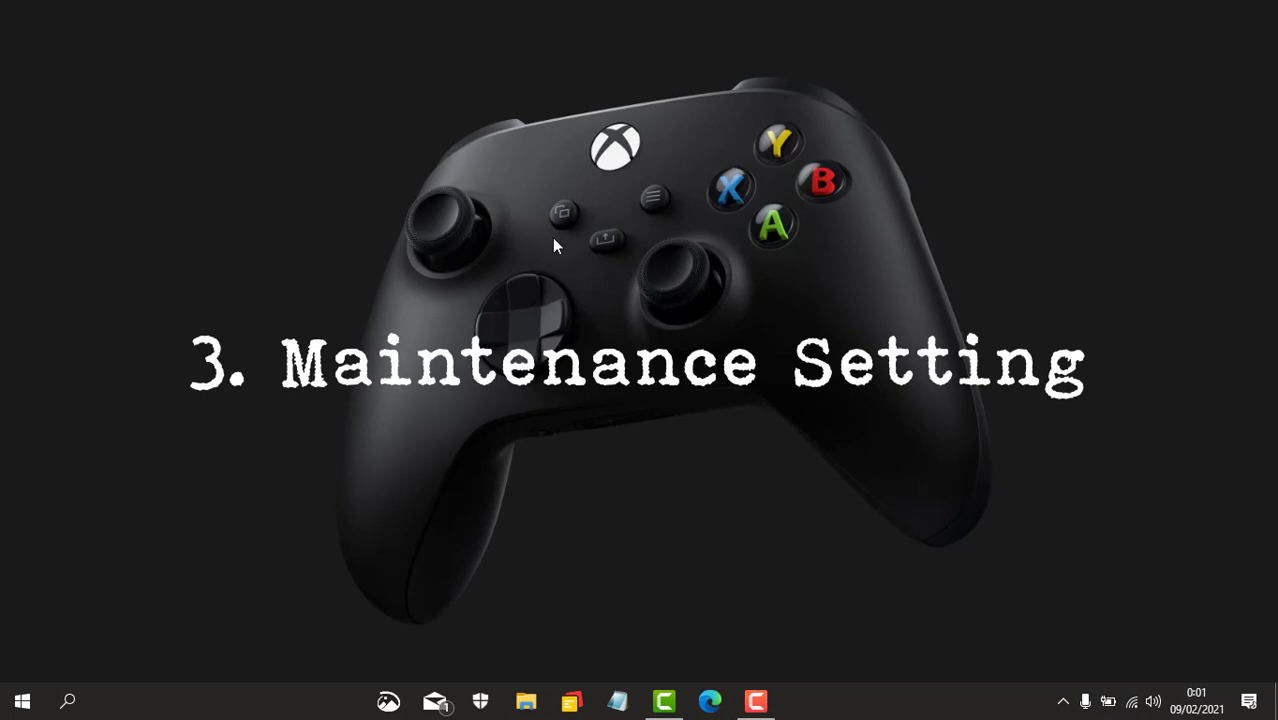
# Open the Automatic Maintenance settings from Security and Maintenance in Control Panel
pyautogui.click(76, 702)
pyautogui.write('co')
pyautogui.press('Return')
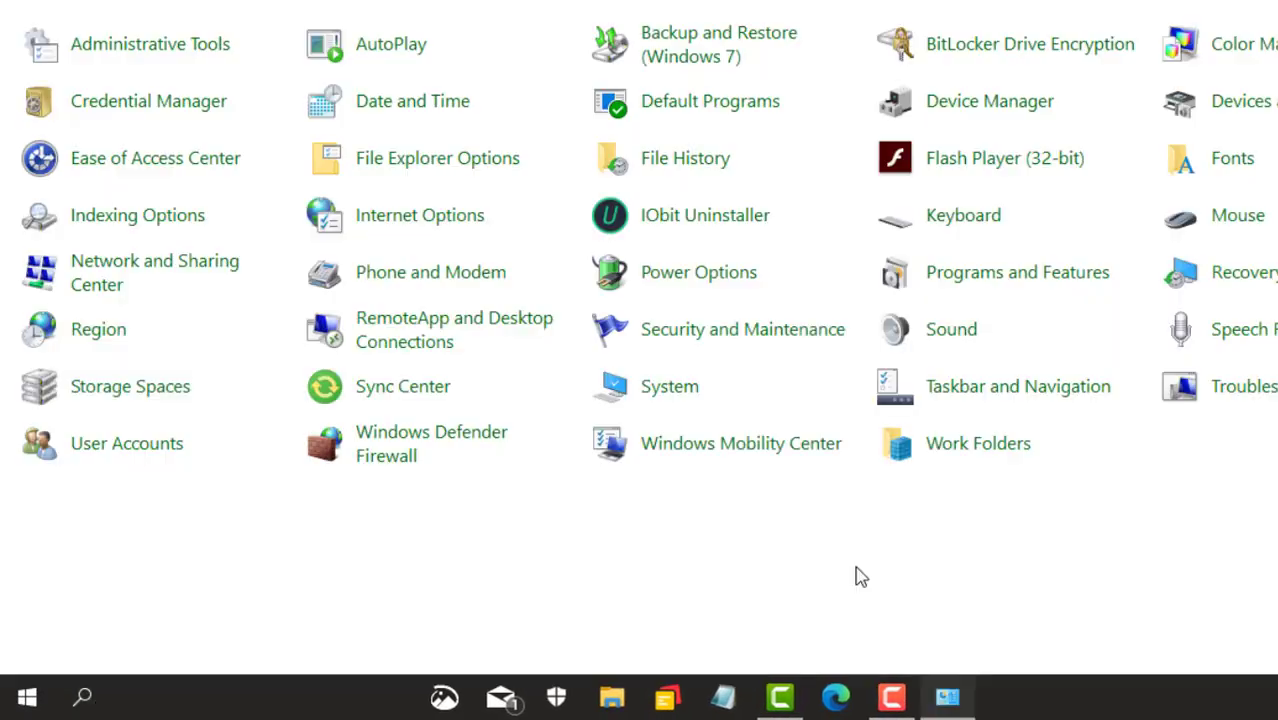
pyautogui.click(762, 340)
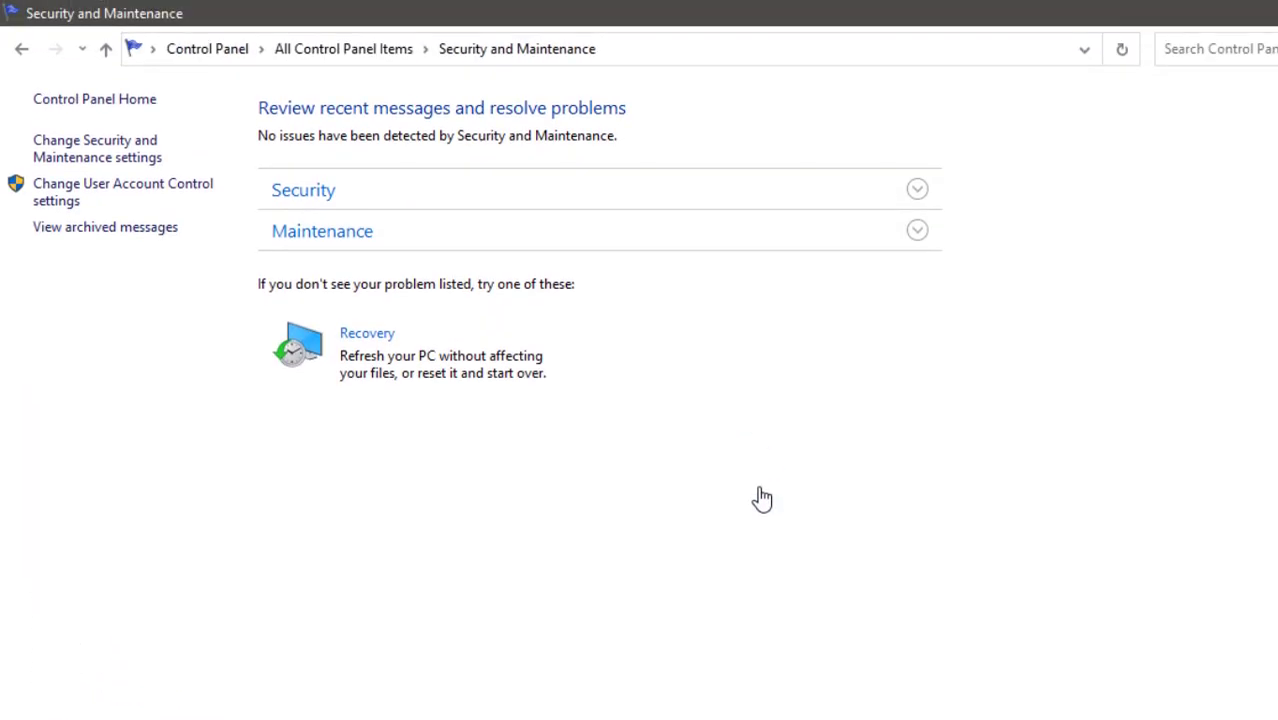
pyautogui.click(310, 241)
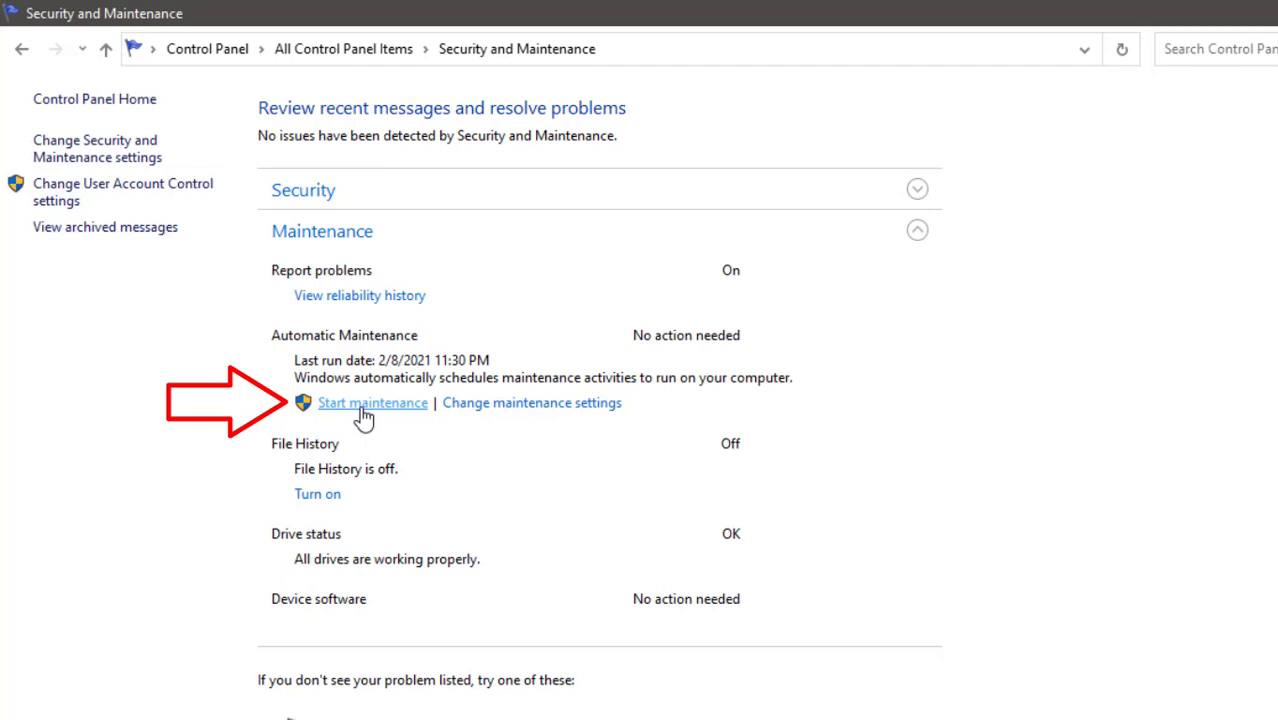
pyautogui.click(556, 405)
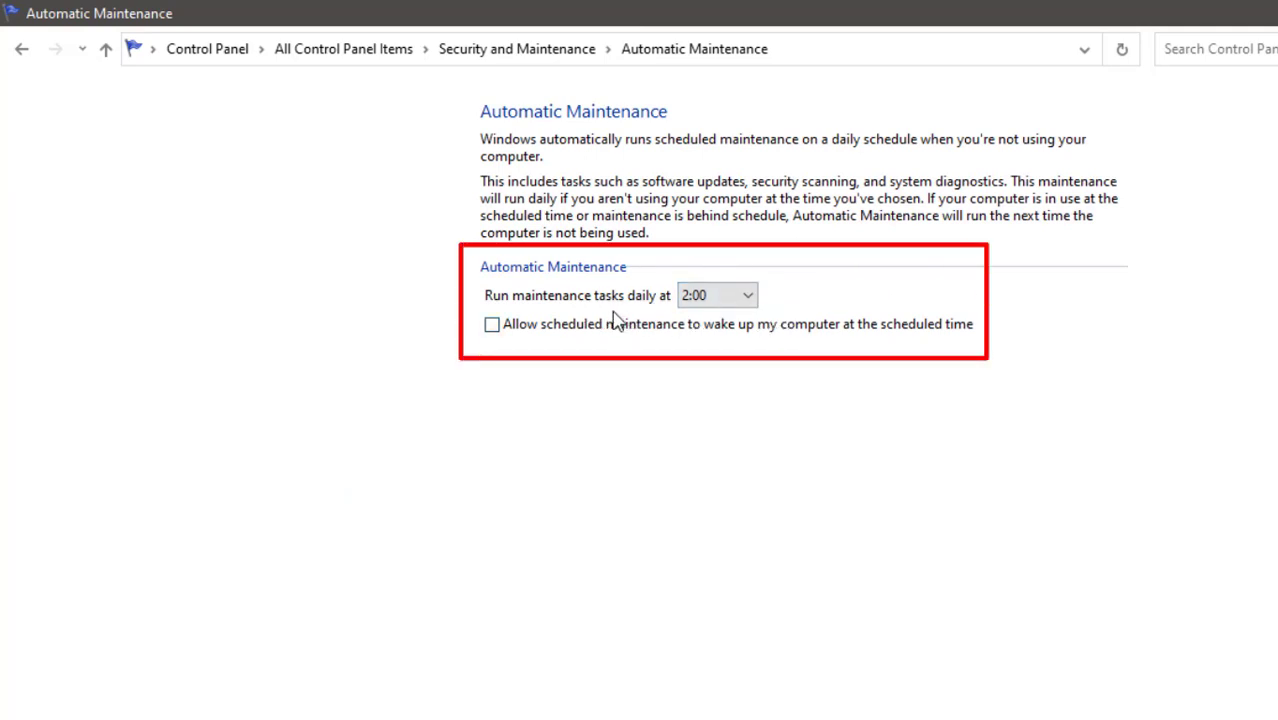
# Keep the daily maintenance time at 2:00, allow scheduled maintenance to wake up the computer, and save the settings
pyautogui.click(737, 305)
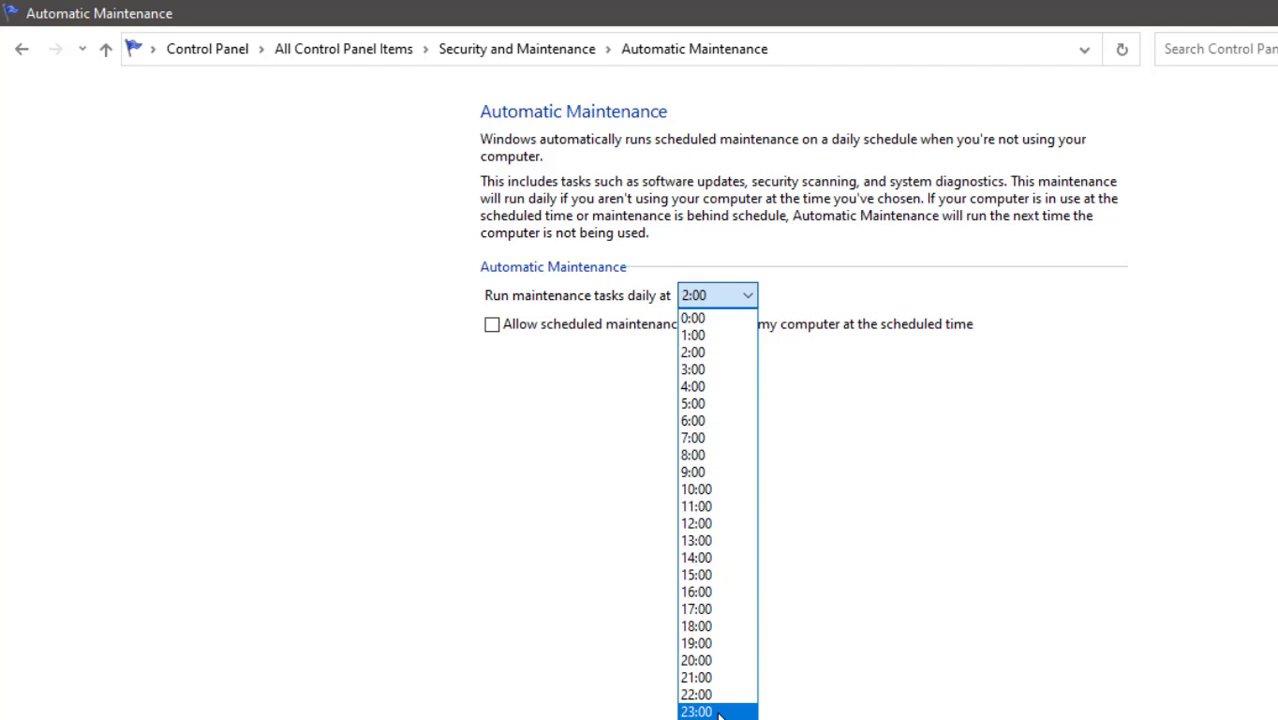
pyautogui.click(952, 474)
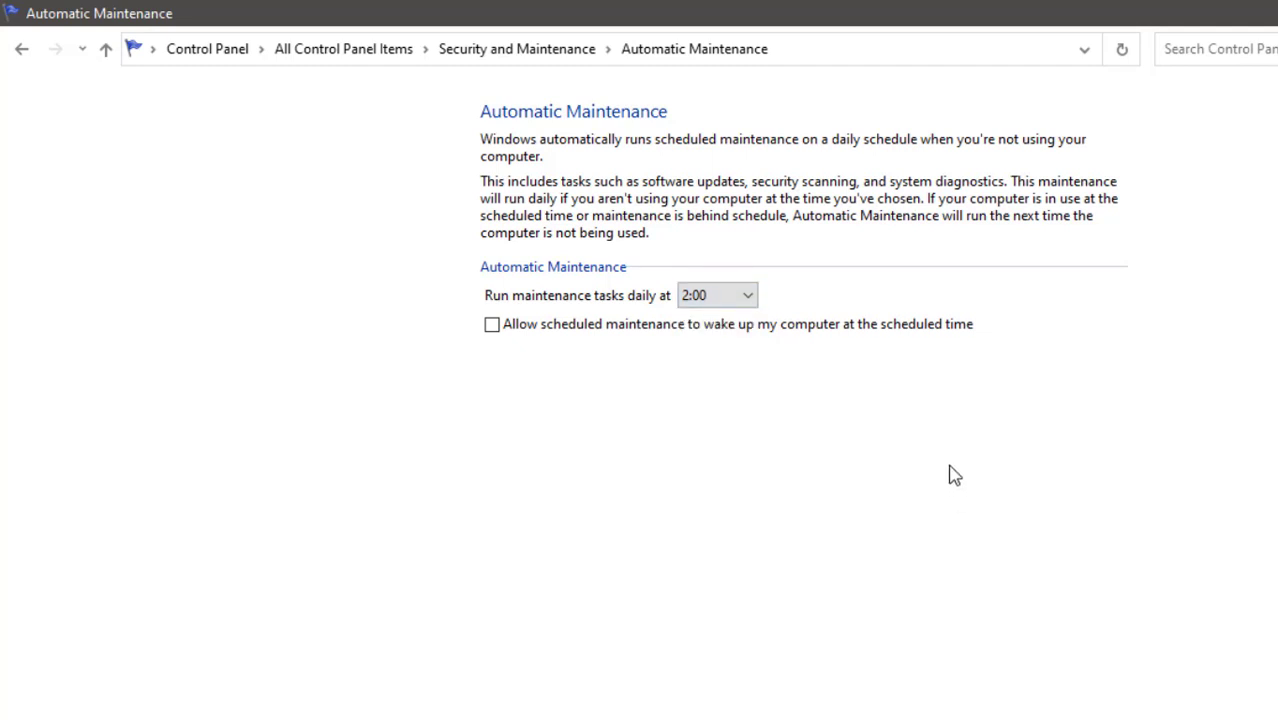
pyautogui.click(491, 328)
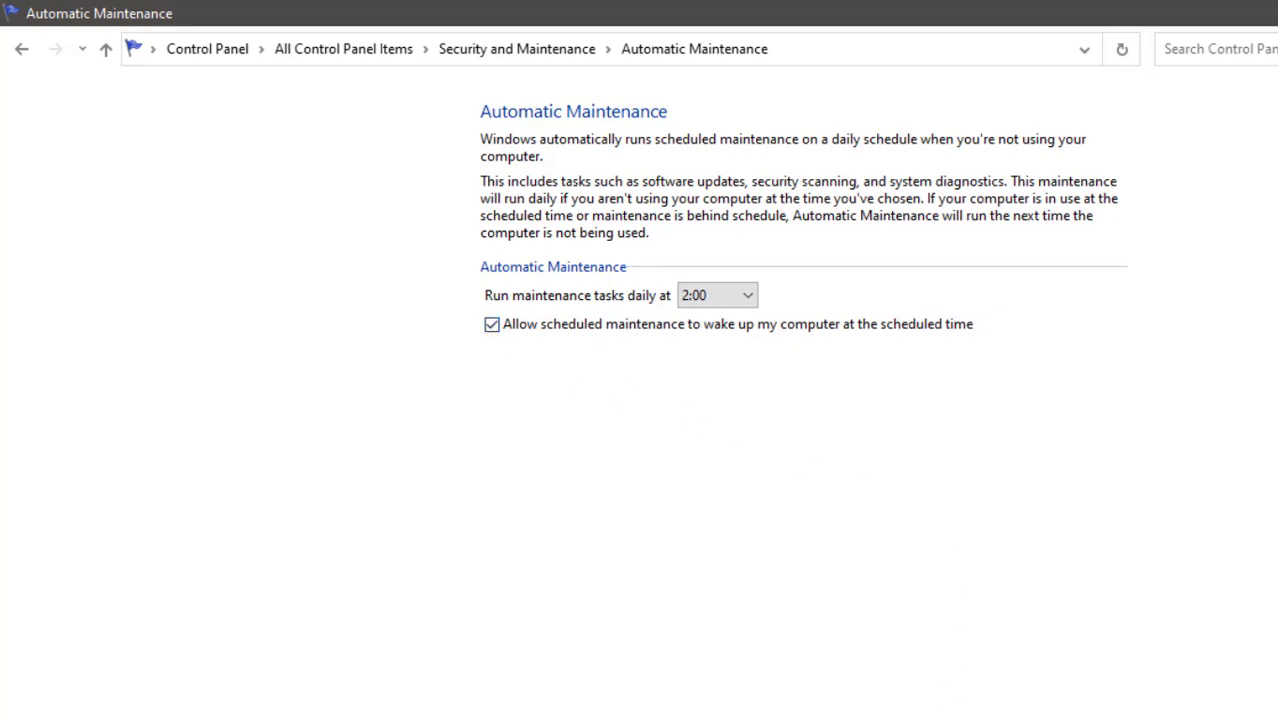
pyautogui.click(853, 707)
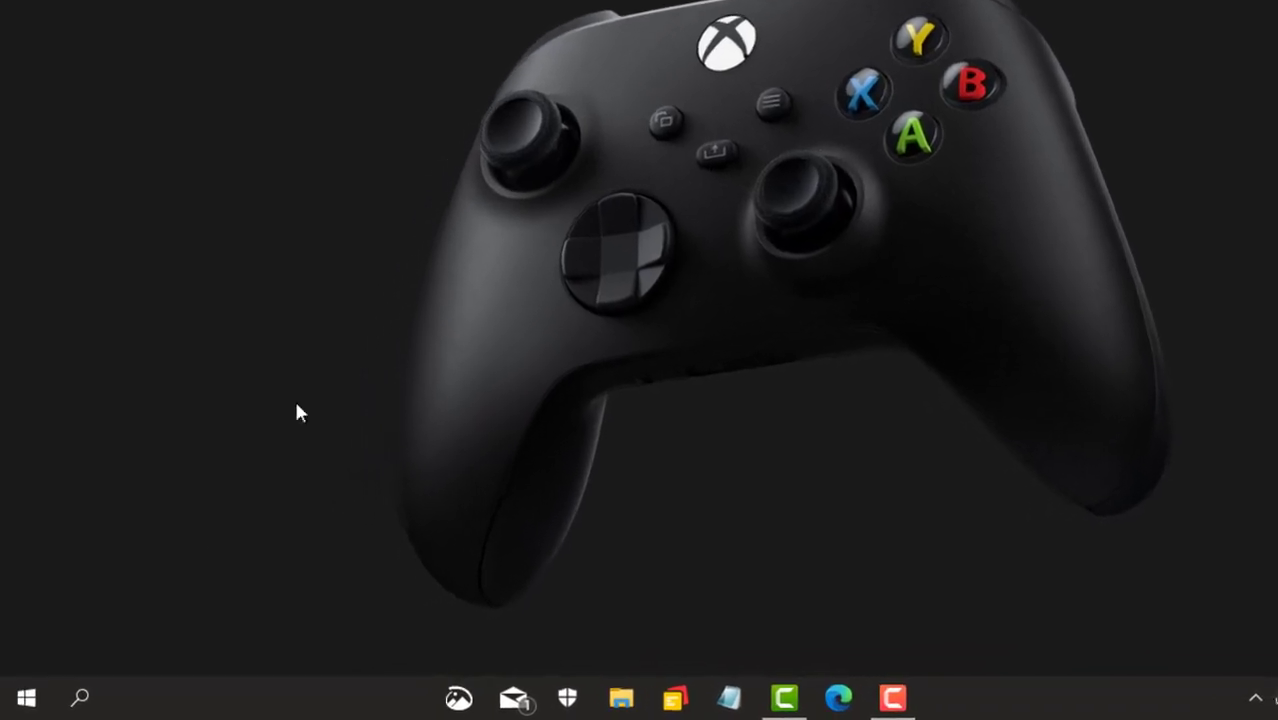
# Open the Notifications & actions page of the System category in Windows Settings
pyautogui.click(104, 704)
pyautogui.write('seeting')
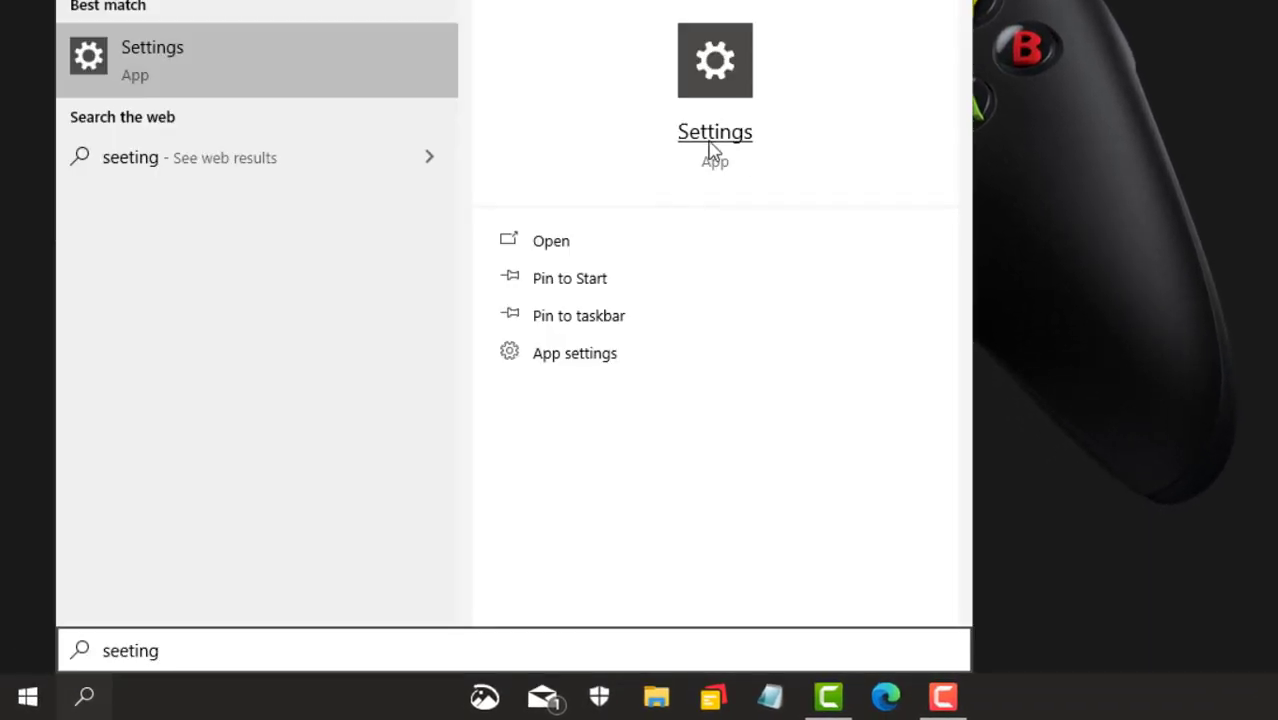
pyautogui.click(712, 148)
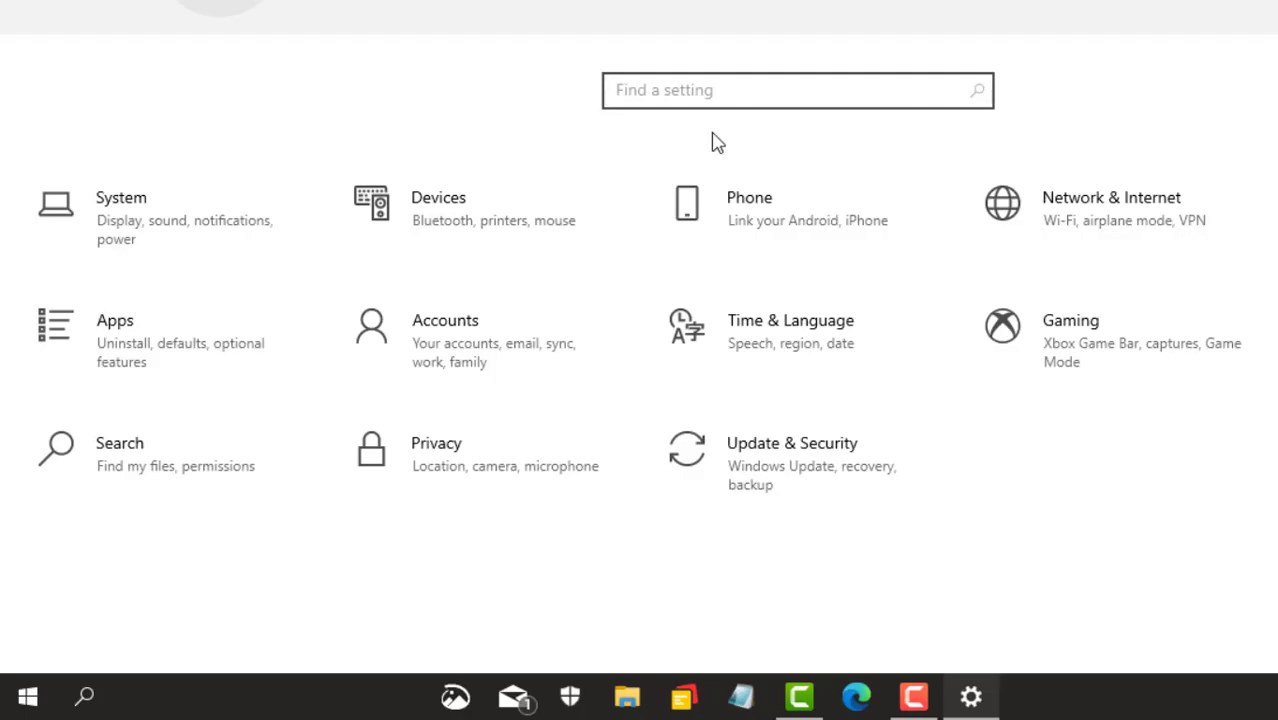
pyautogui.click(141, 228)
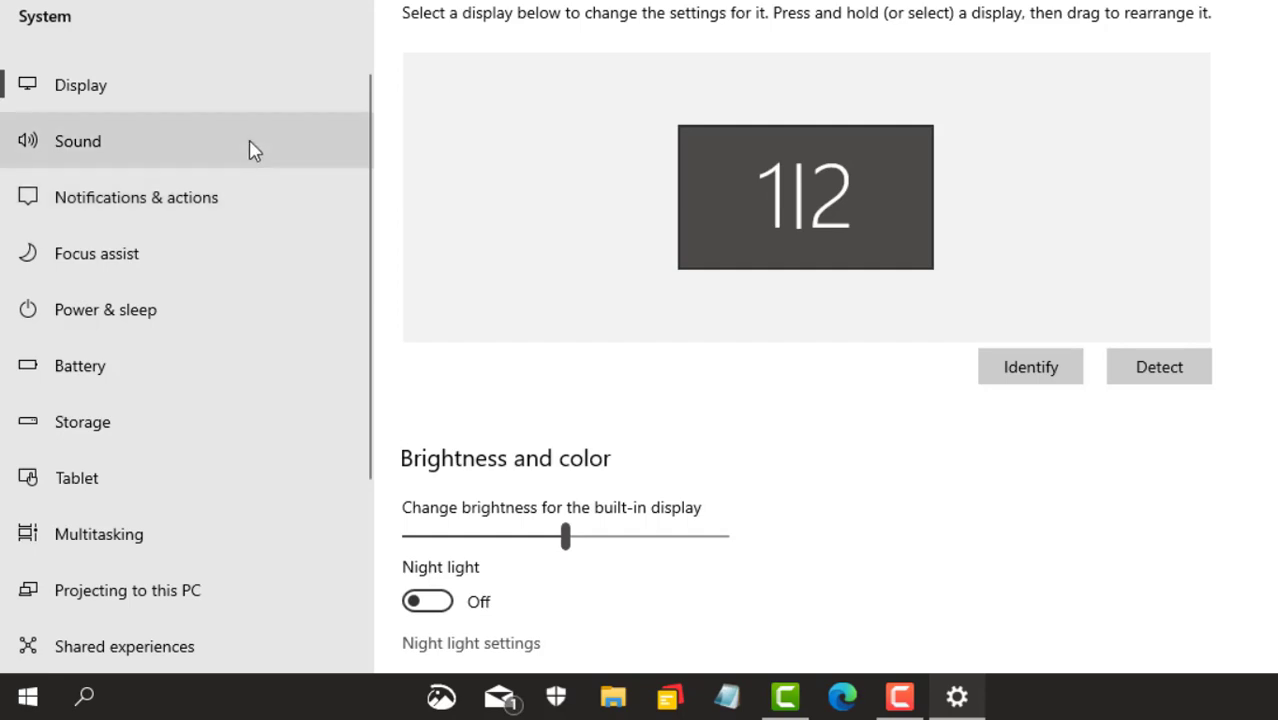
pyautogui.click(195, 215)
# Disable lock screen reminders and incoming VoIP calls, the Windows welcome experience, and tips, tricks and suggestions
pyautogui.scroll(-4, 1137, 209)
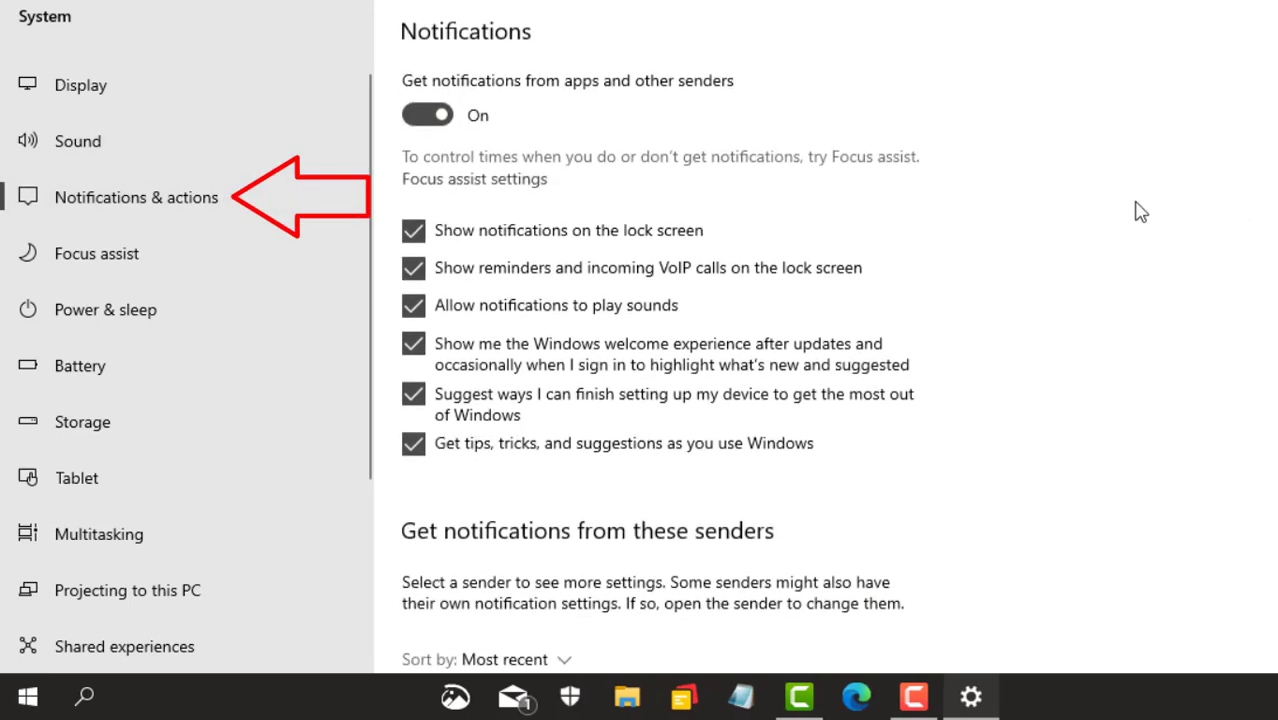
pyautogui.scroll(2, 1137, 209)
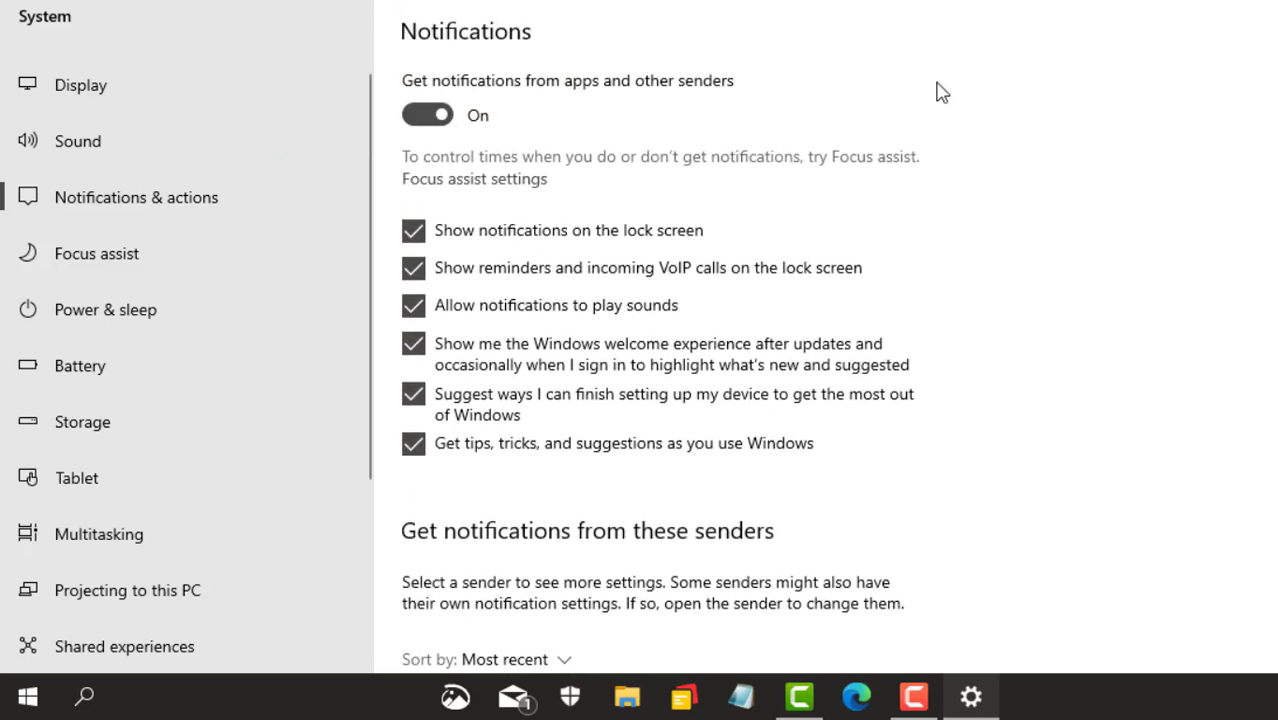
pyautogui.scroll(-3, 940, 92)
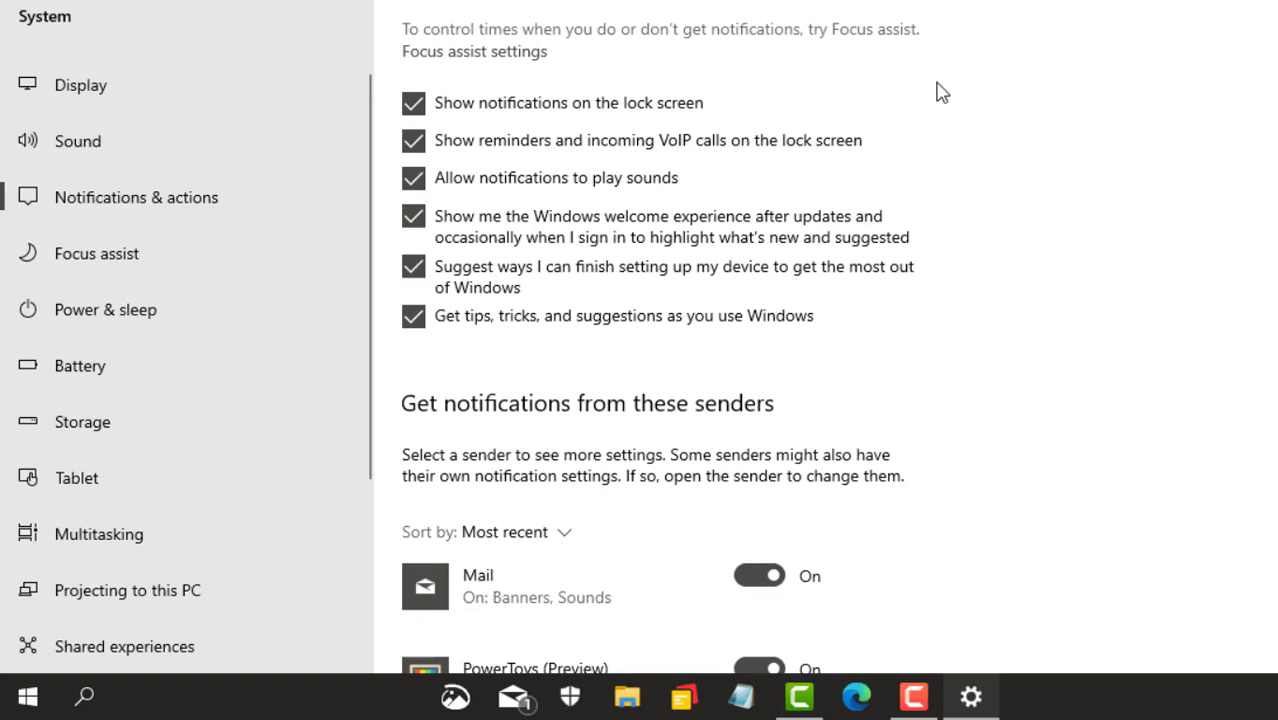
pyautogui.click(414, 143)
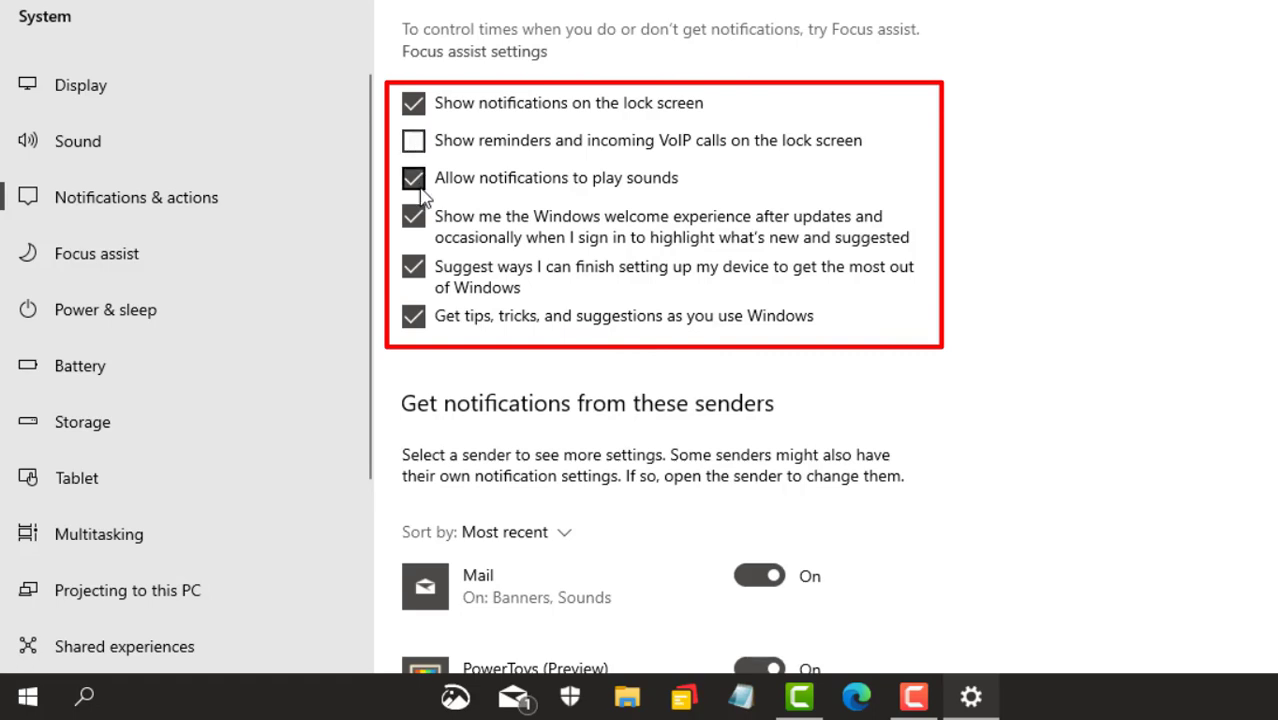
pyautogui.click(413, 318)
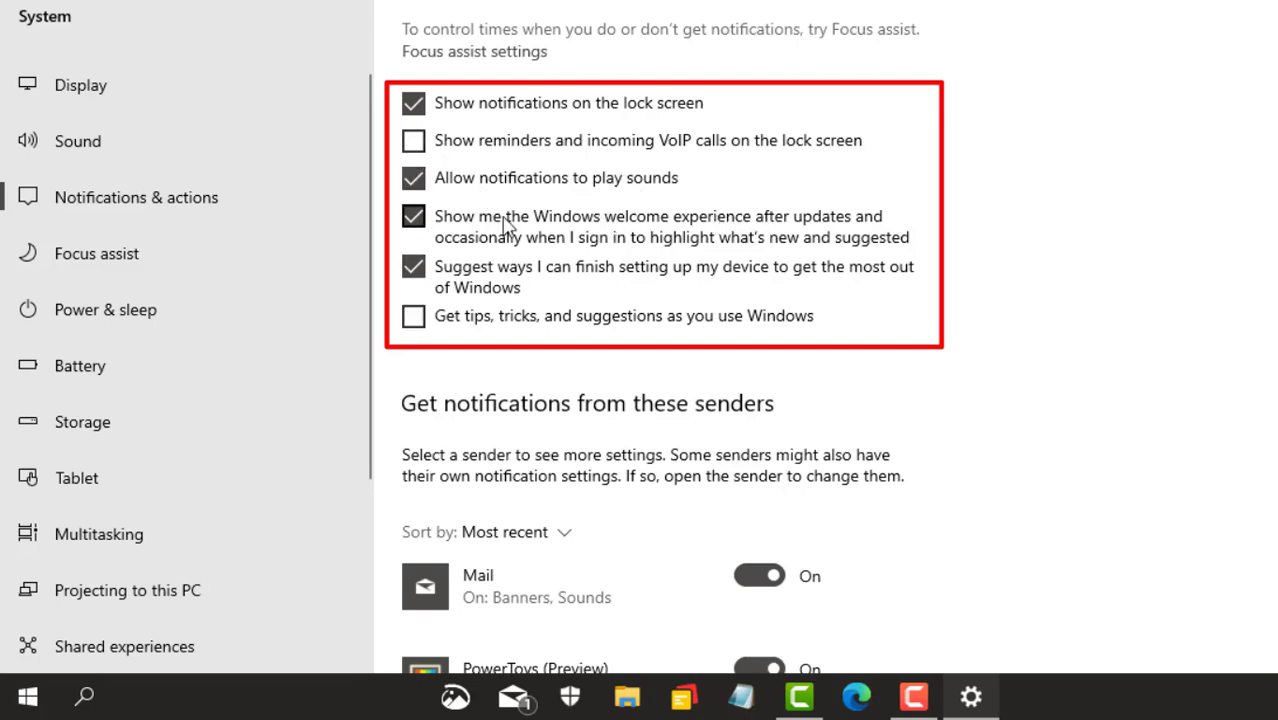
pyautogui.click(414, 218)
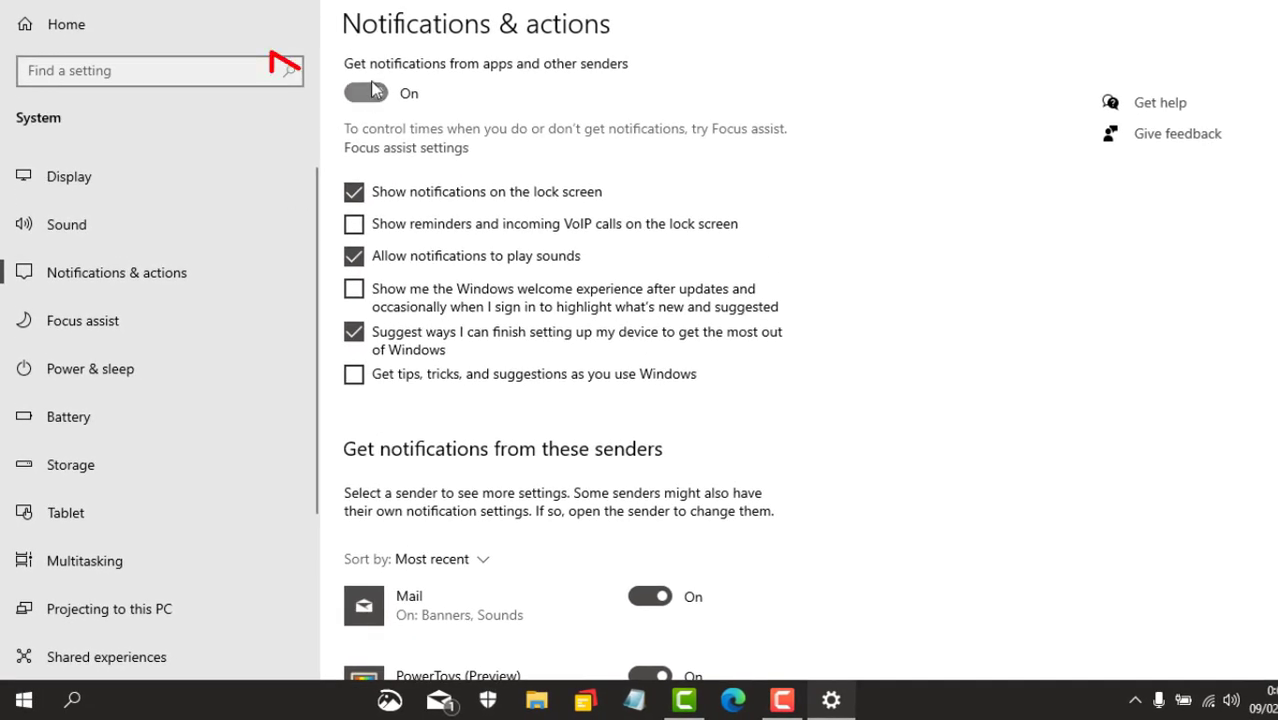
# Turn off notifications from apps and other senders and disable suggestions for finishing the device setup
pyautogui.click(370, 89)
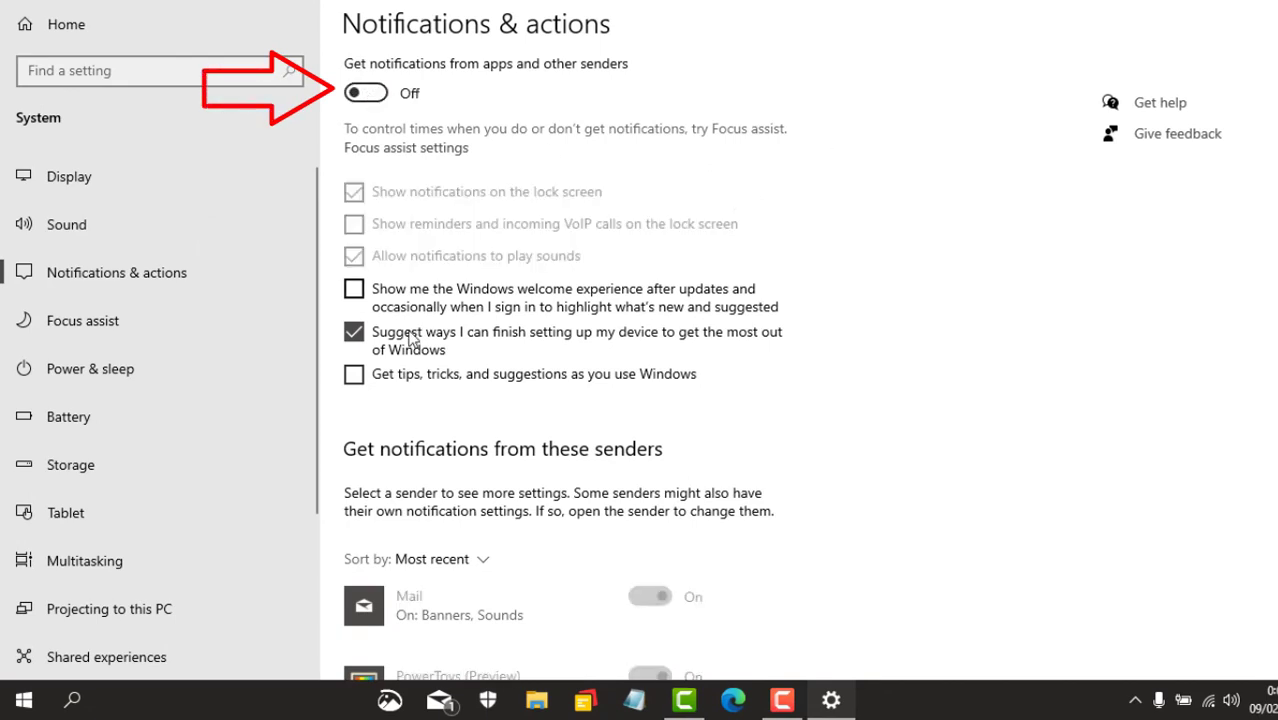
pyautogui.click(360, 345)
pyautogui.scroll(-7, 1005, 343)
pyautogui.scroll(7, 1005, 343)
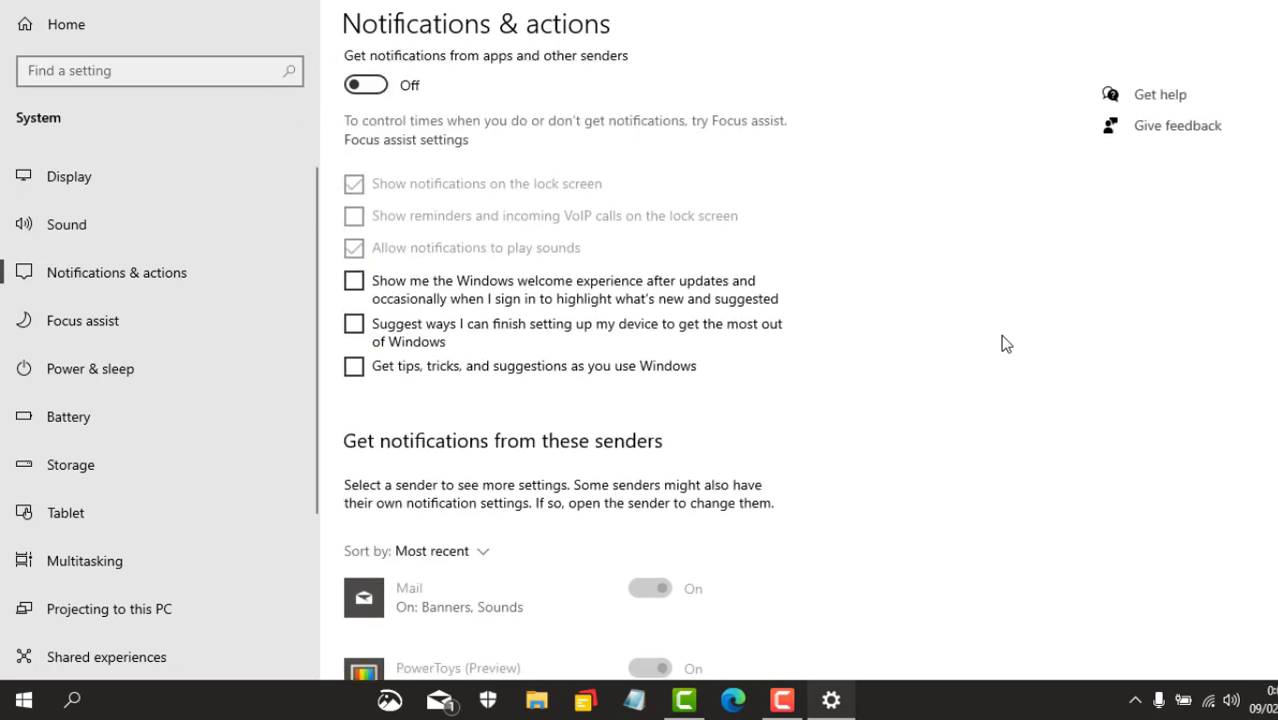
pyautogui.scroll(2, 1005, 343)
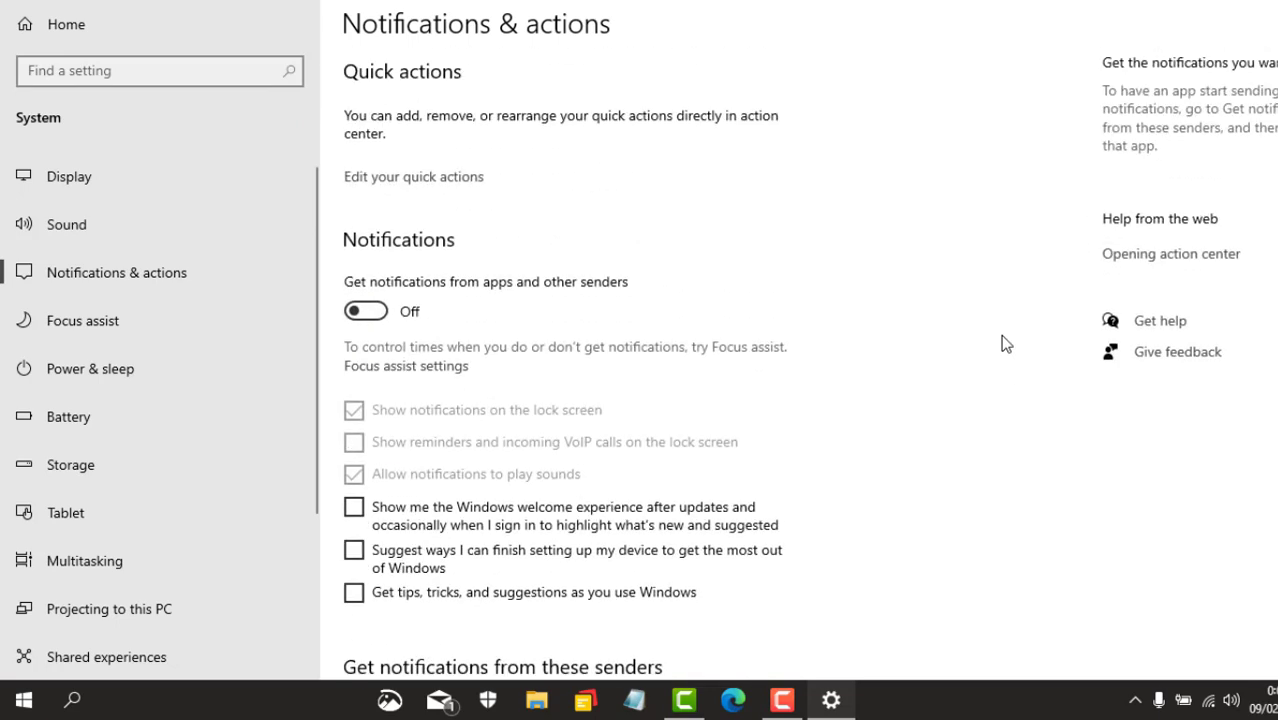
# Turn notifications from apps and other senders back on, but disable them for Opera Browser and Skype
pyautogui.click(366, 312)
pyautogui.scroll(-5, 1007, 308)
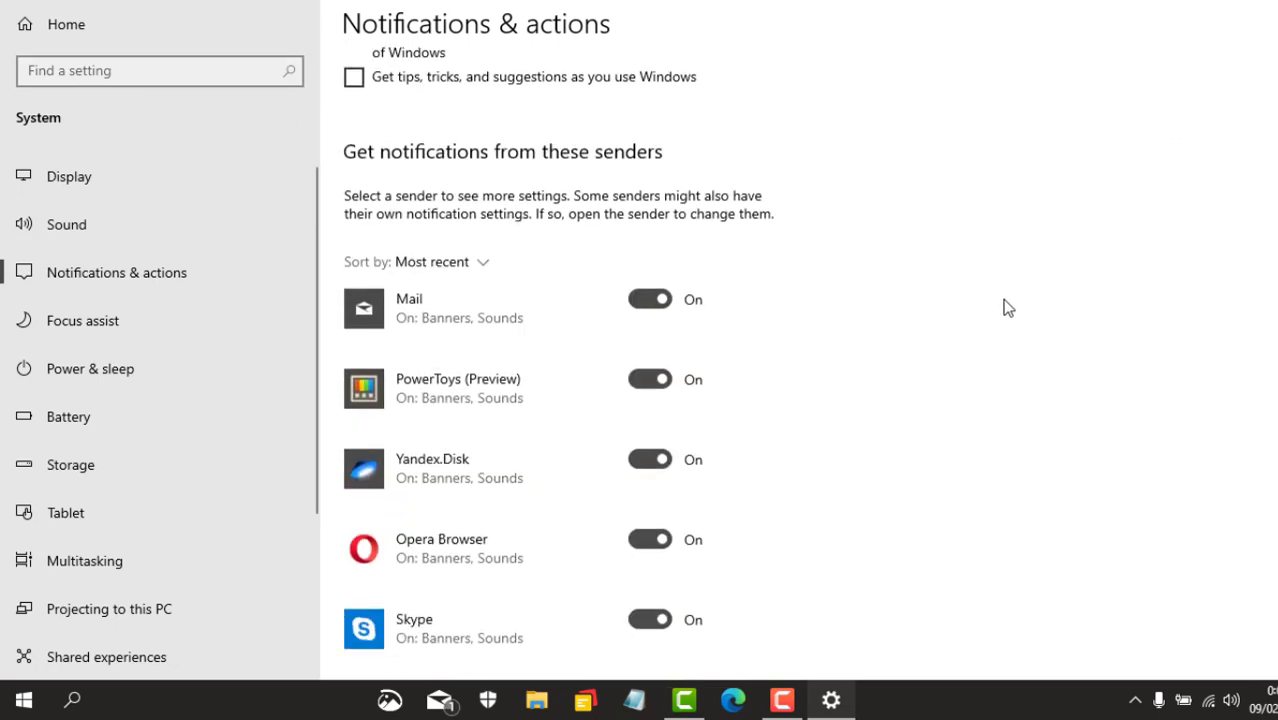
pyautogui.scroll(-5, 1007, 308)
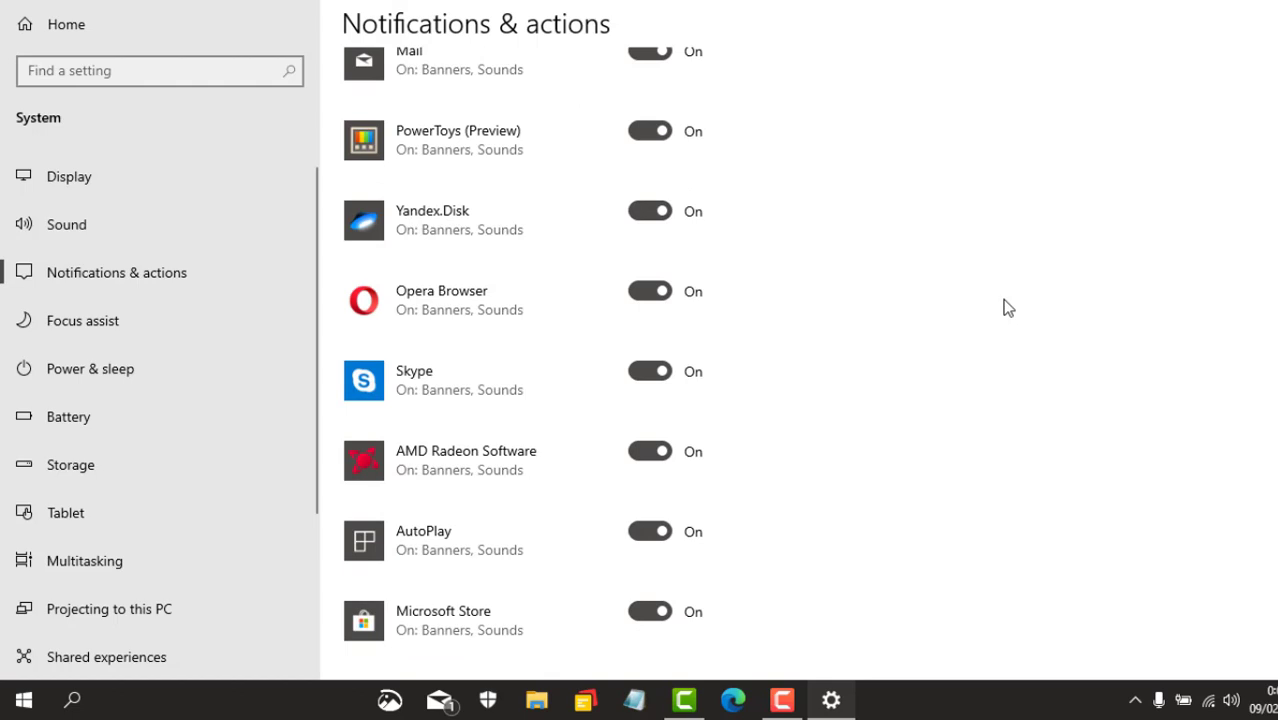
pyautogui.scroll(-2, 1007, 308)
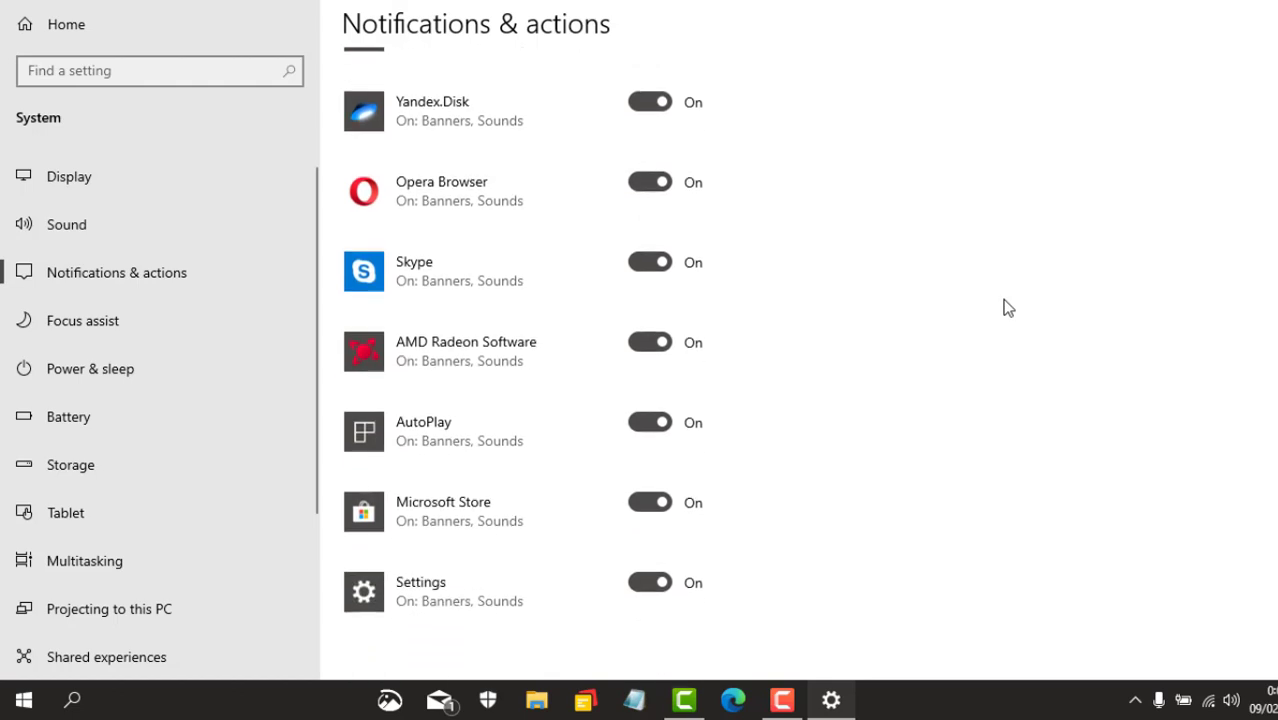
pyautogui.click(652, 188)
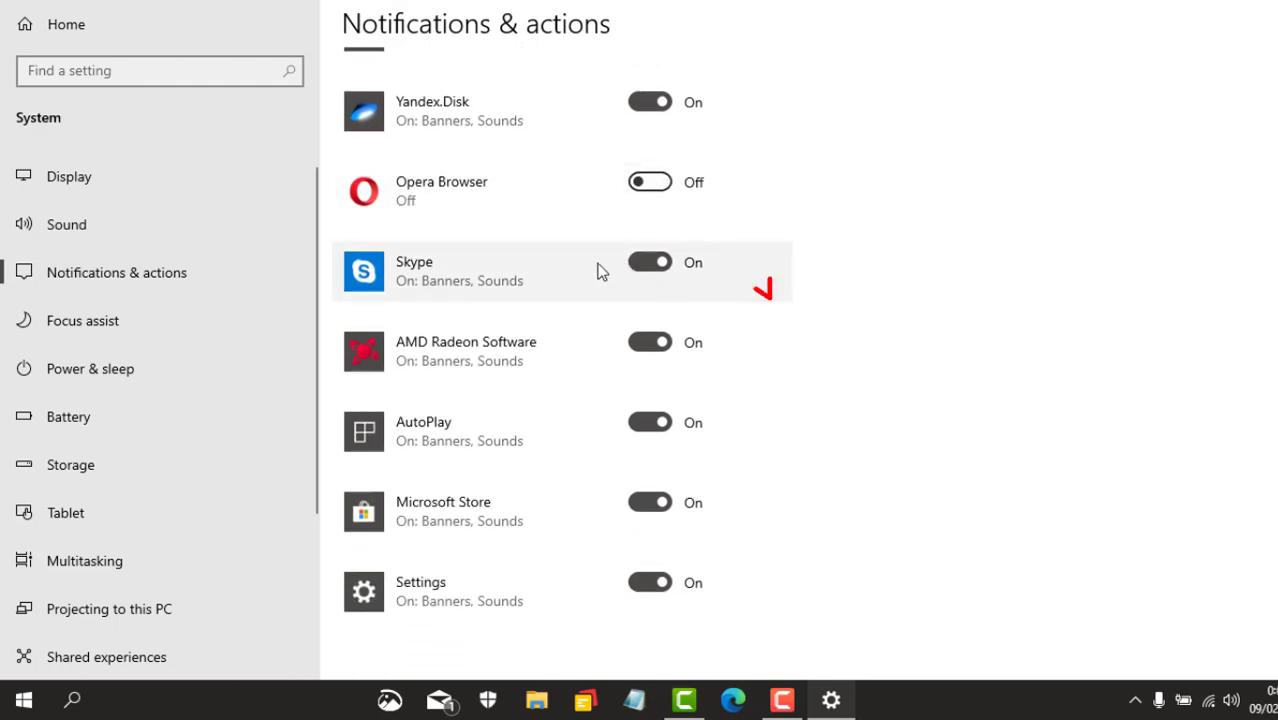
pyautogui.click(647, 262)
pyautogui.scroll(-1, 905, 260)
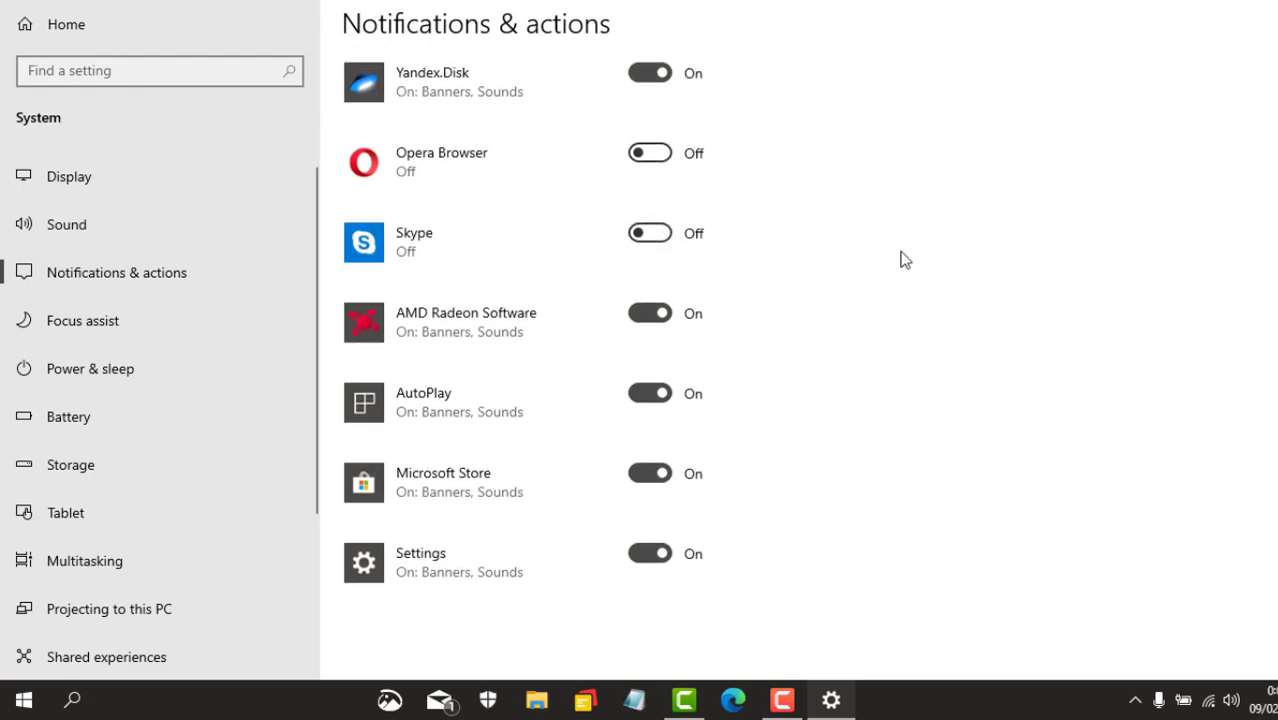
pyautogui.scroll(8, 905, 260)
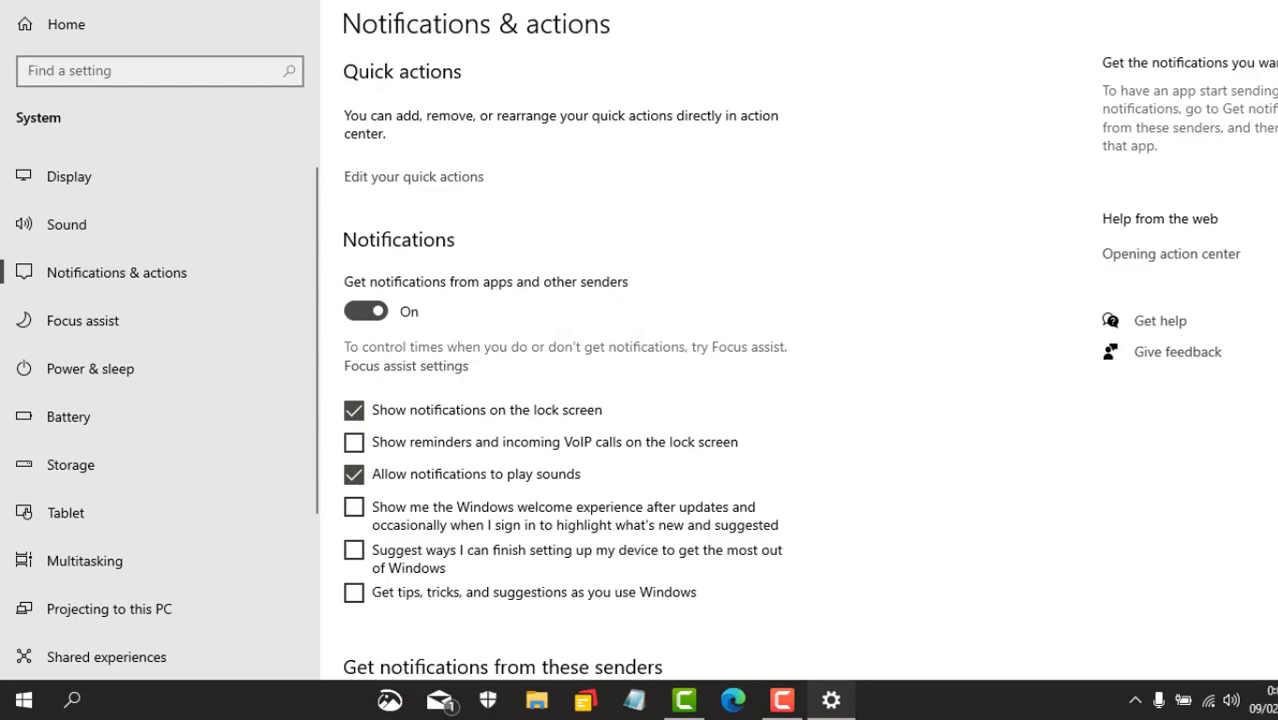
# Close Windows Settings, open Defragment and Optimize Drives, and analyze the C: drive
pyautogui.click(1277, 1)
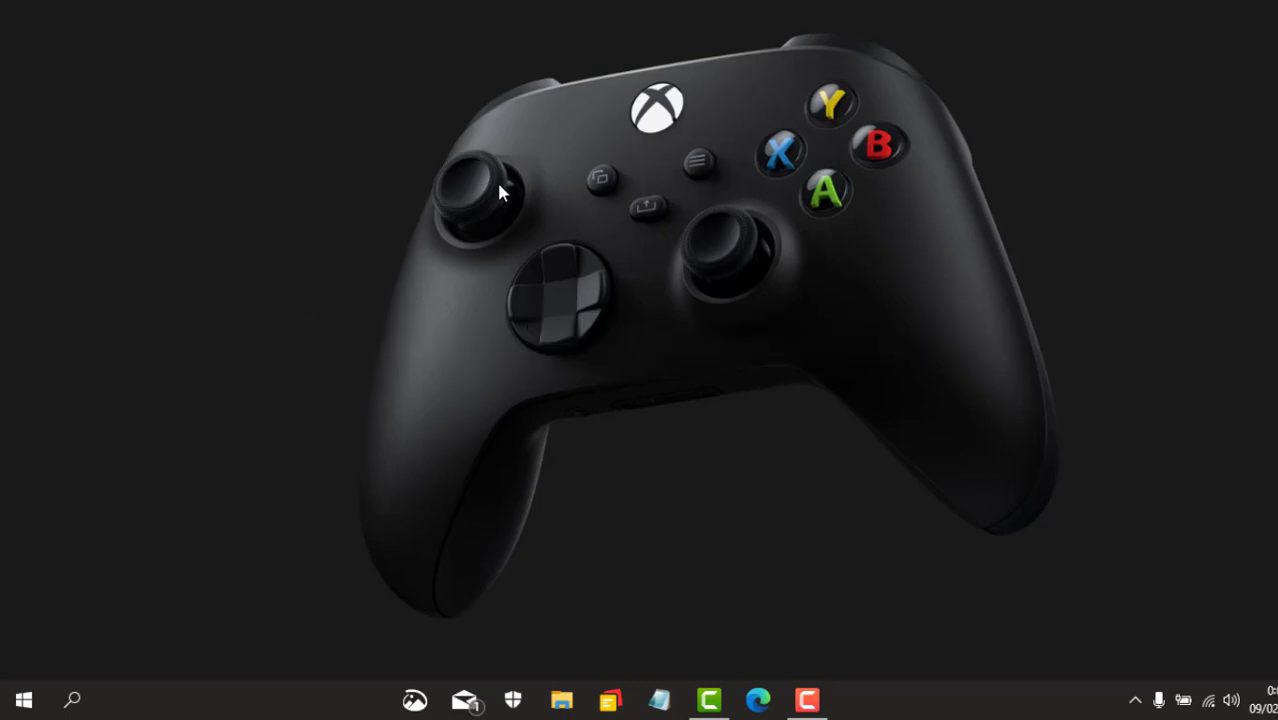
pyautogui.click(73, 698)
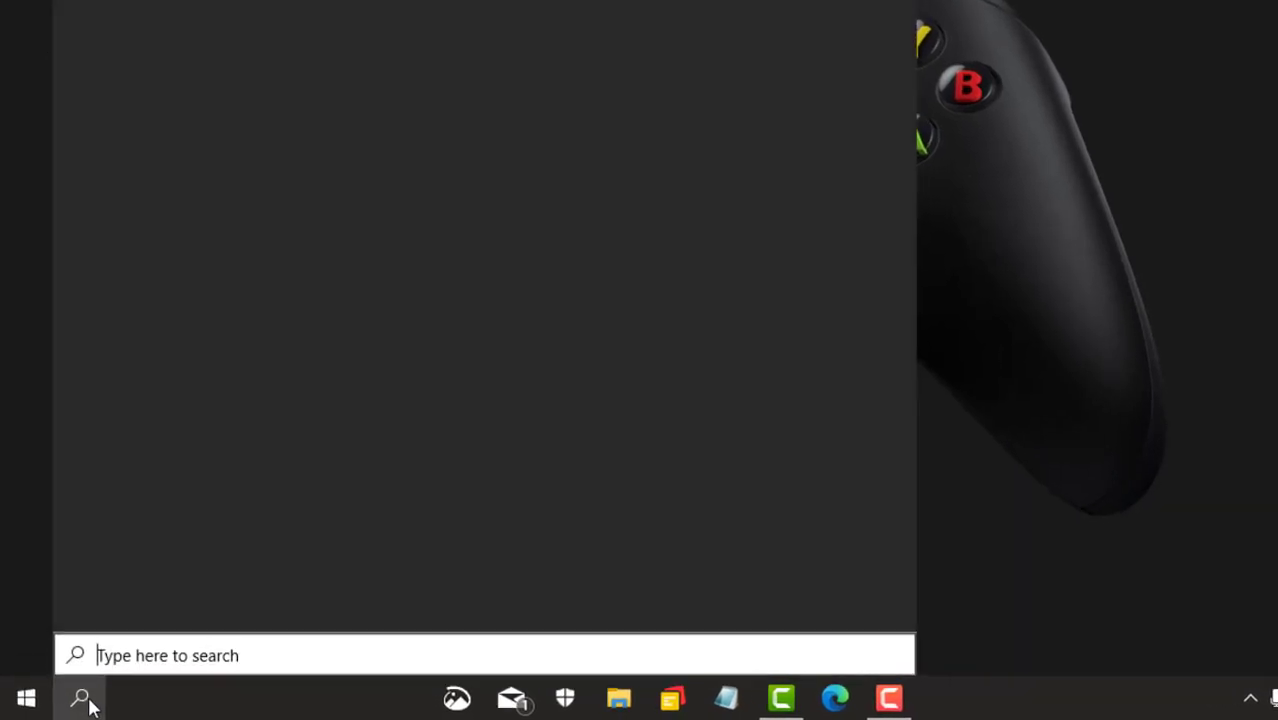
pyautogui.write('opti')
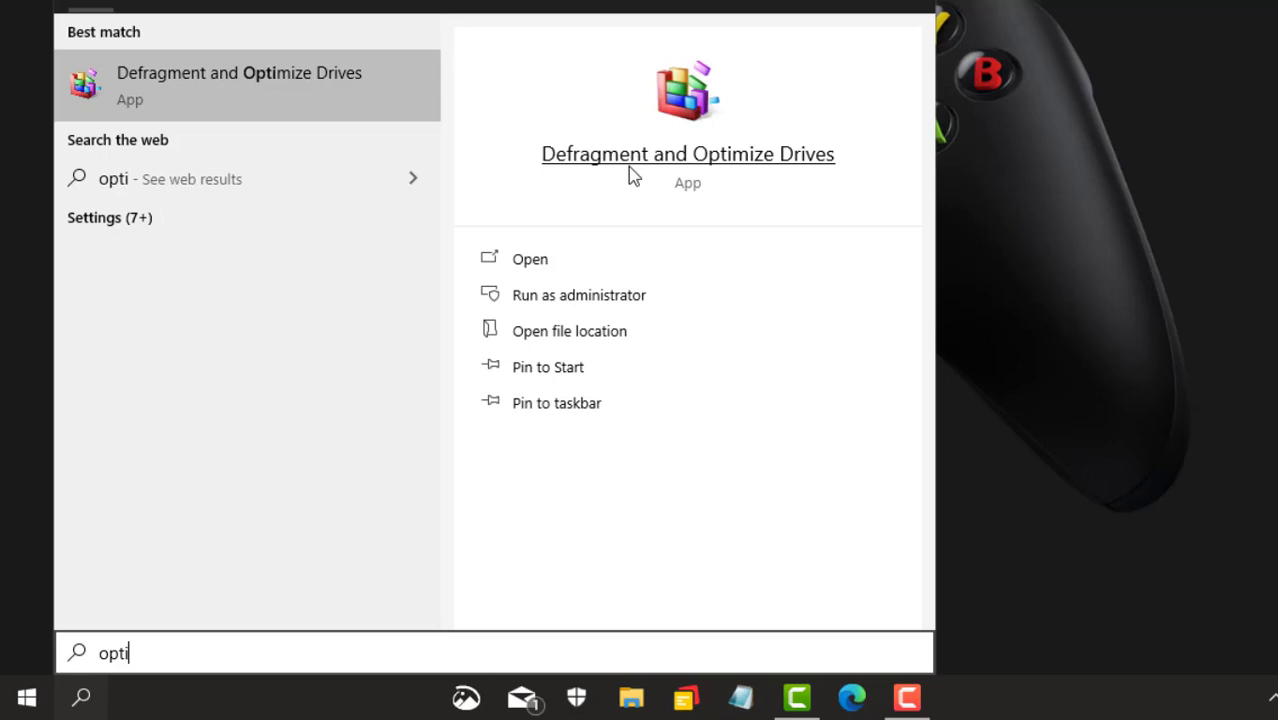
pyautogui.click(741, 163)
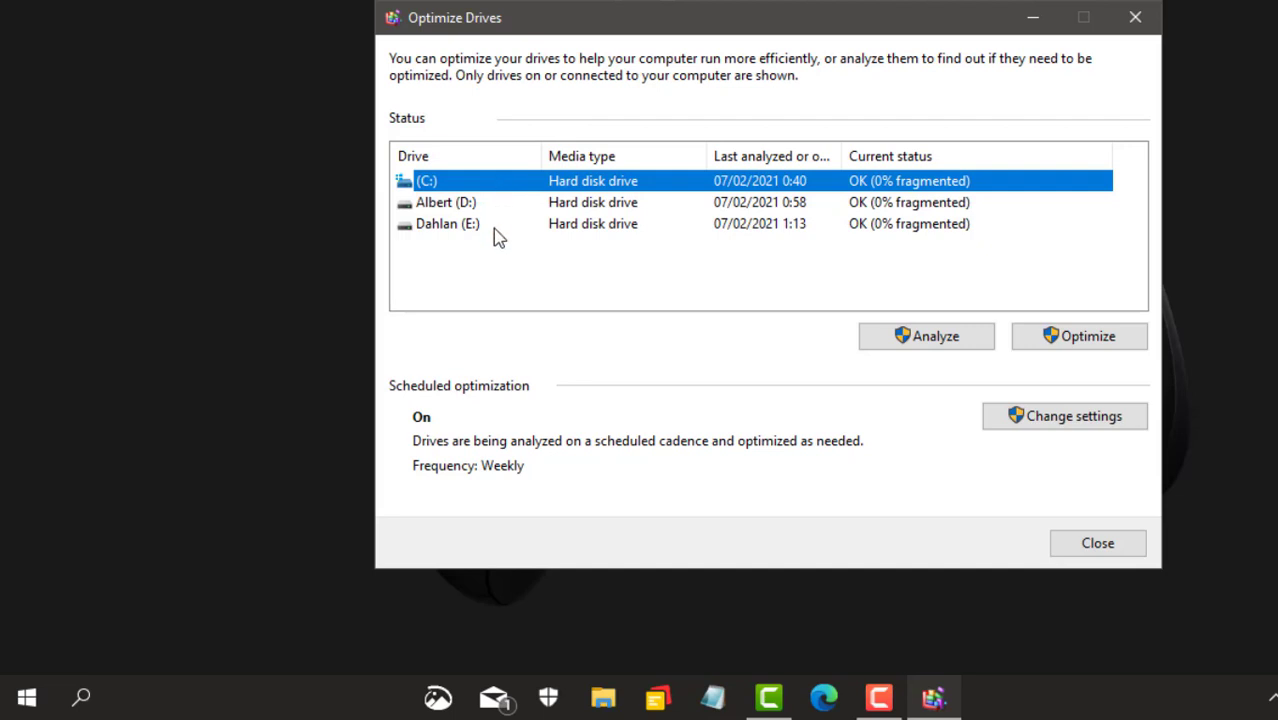
pyautogui.click(936, 342)
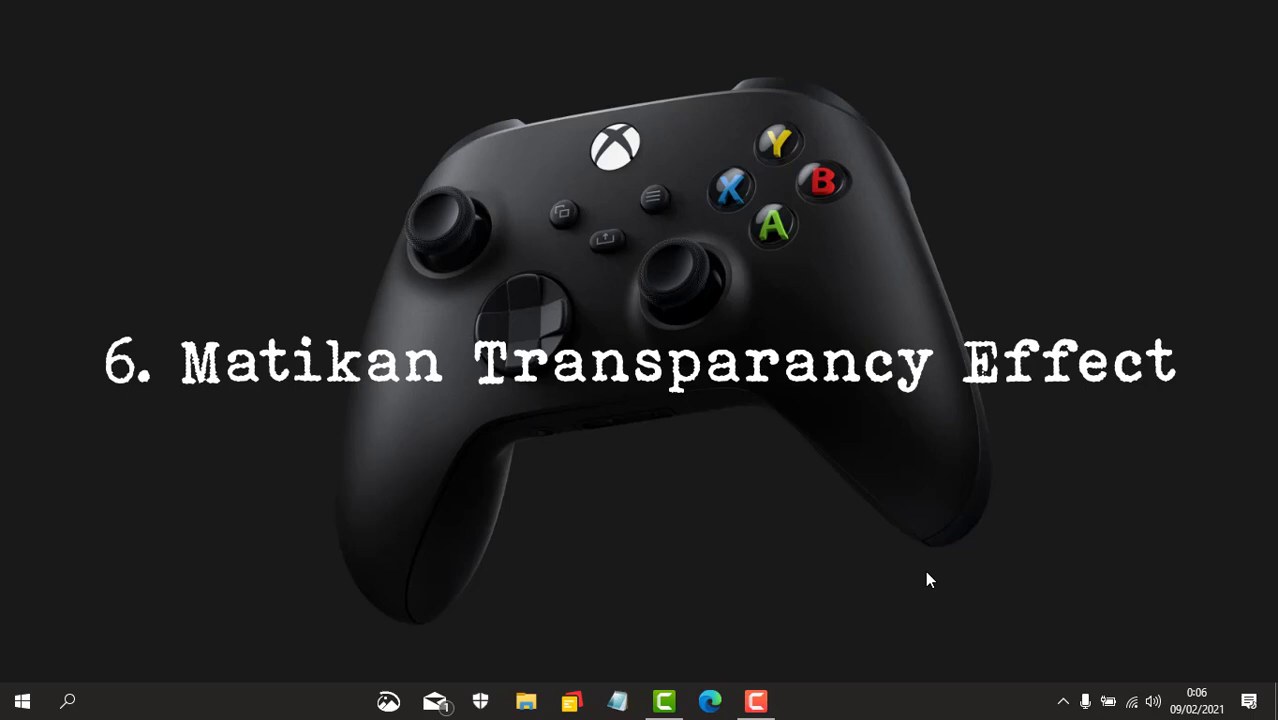
# Open the Colors page of the desktop's Personalization settings and go to the transparency effects option
pyautogui.rightClick(627, 170)
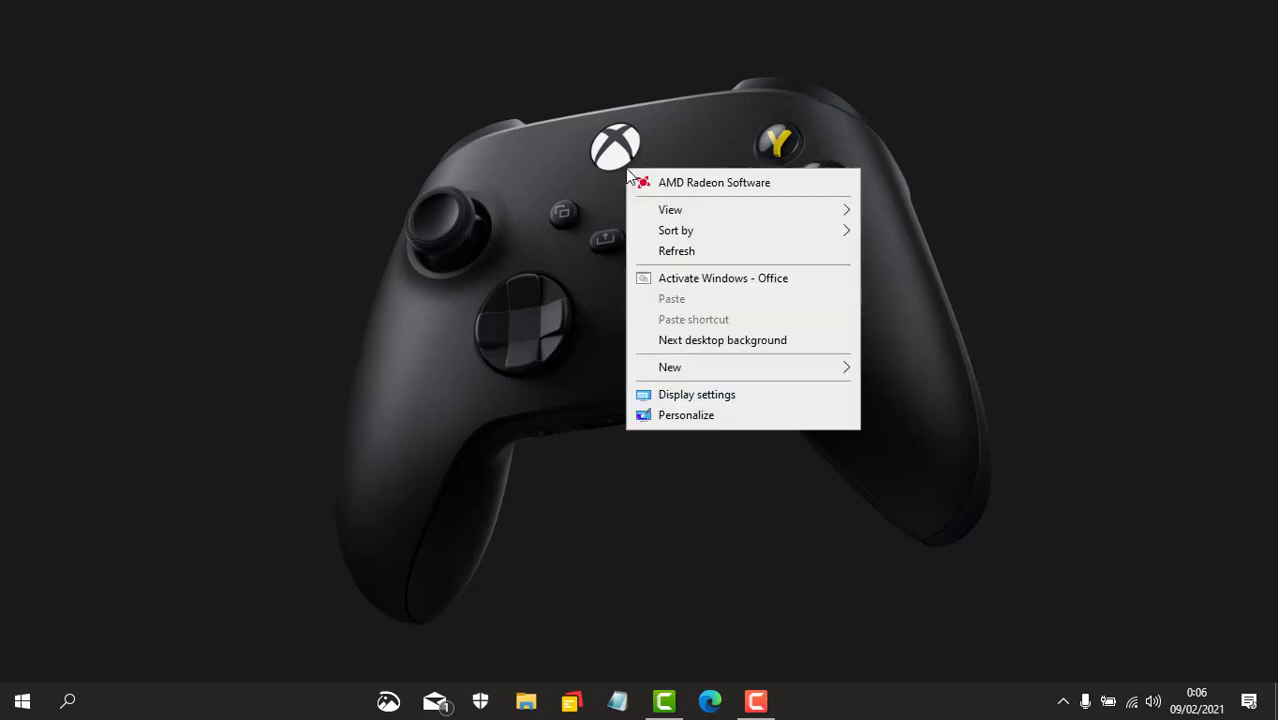
pyautogui.click(716, 417)
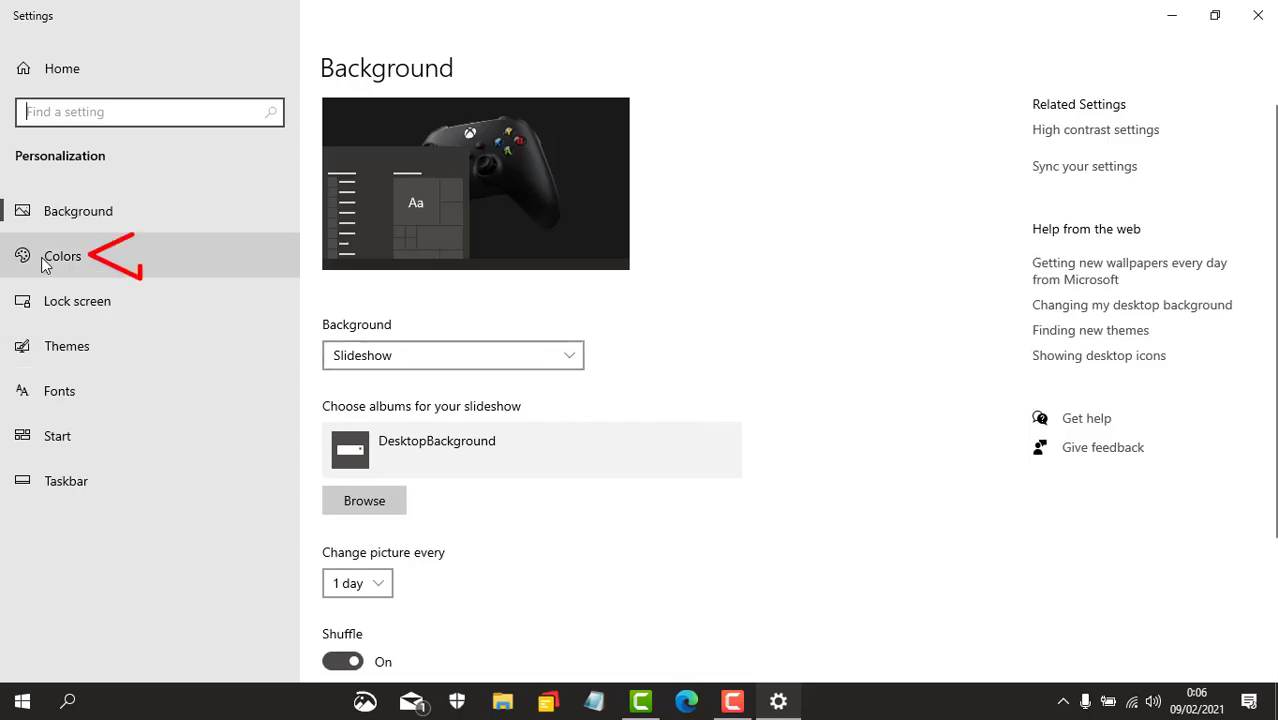
pyautogui.click(44, 263)
pyautogui.scroll(-5, 877, 389)
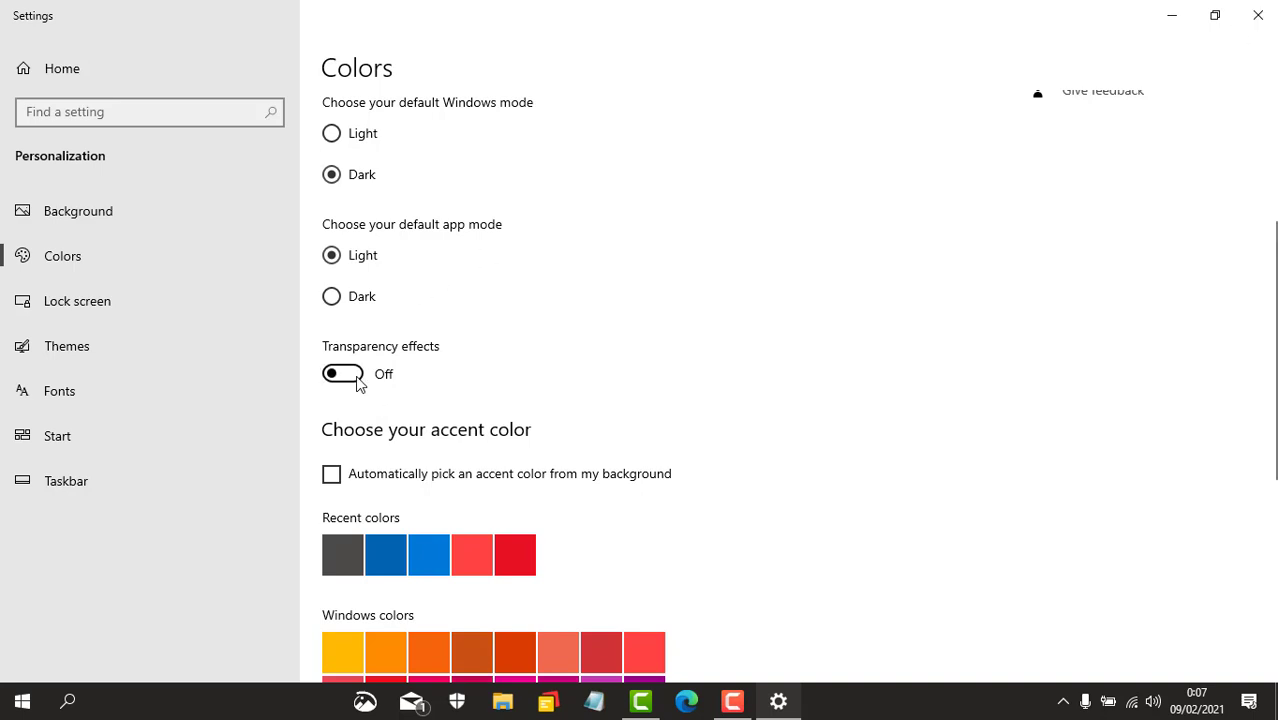
# Toggle transparency effects on and off twice, leaving them turned off
pyautogui.click(360, 379)
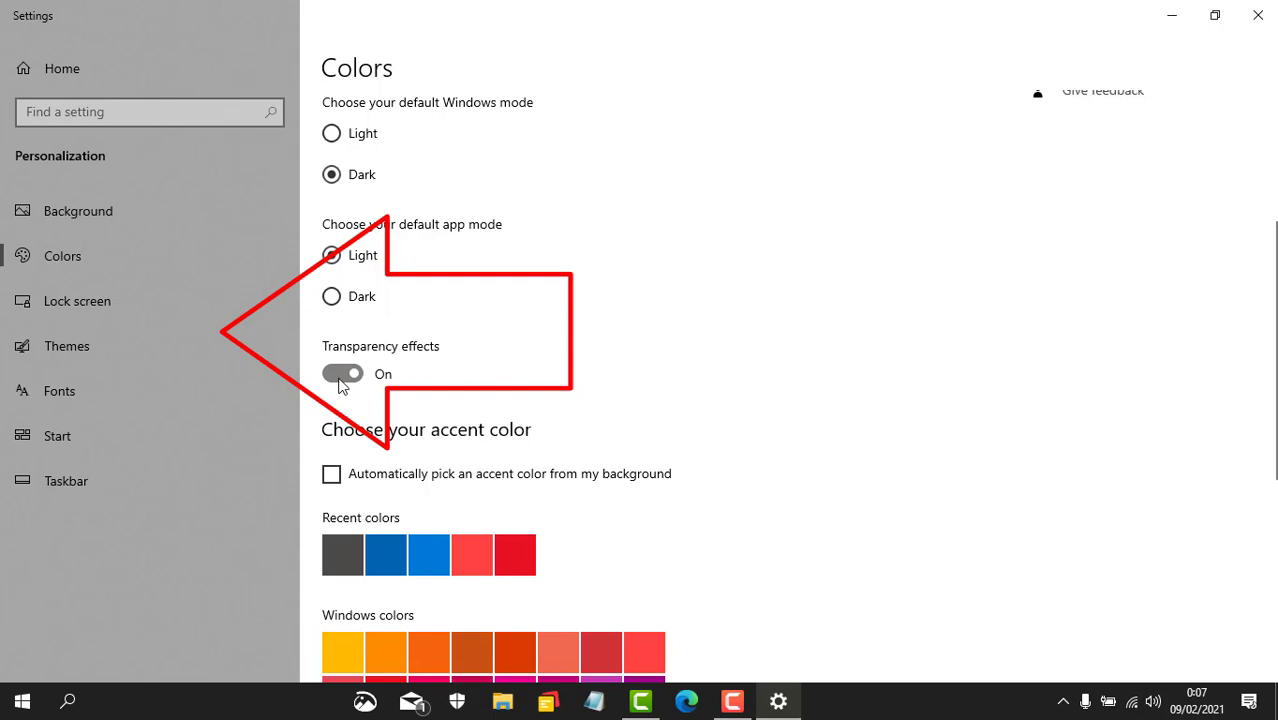
pyautogui.click(343, 376)
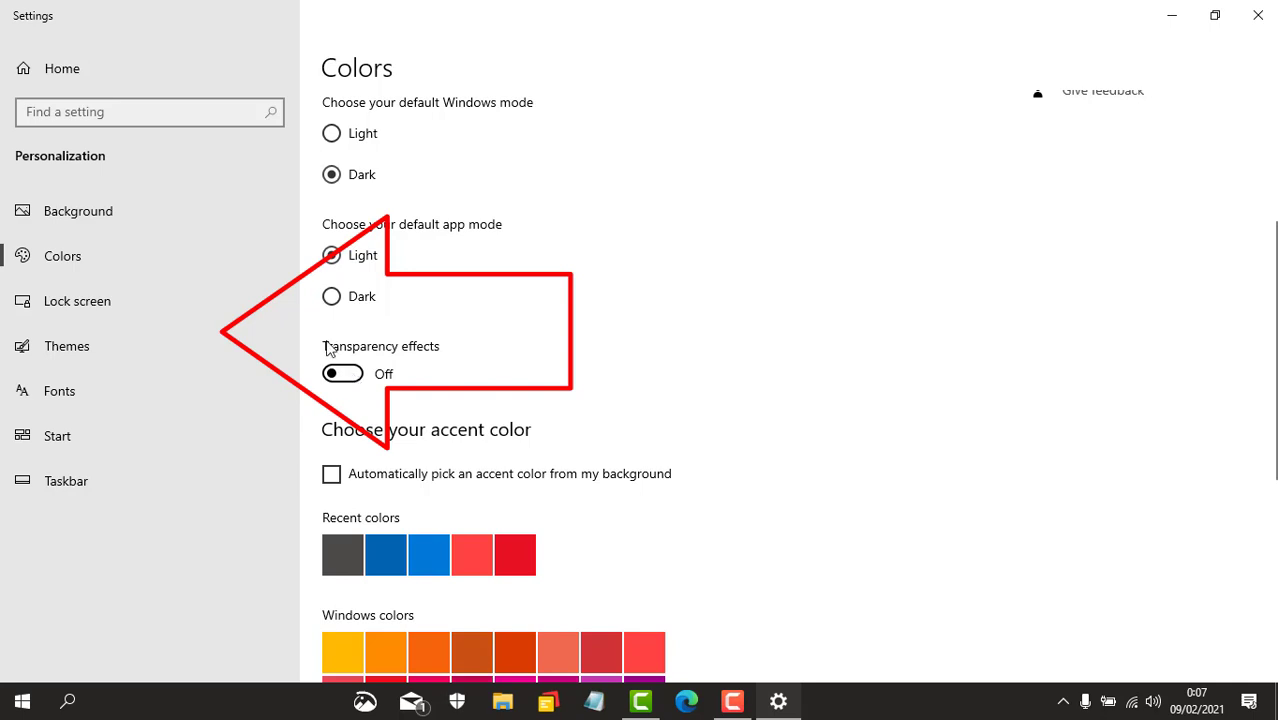
pyautogui.click(360, 378)
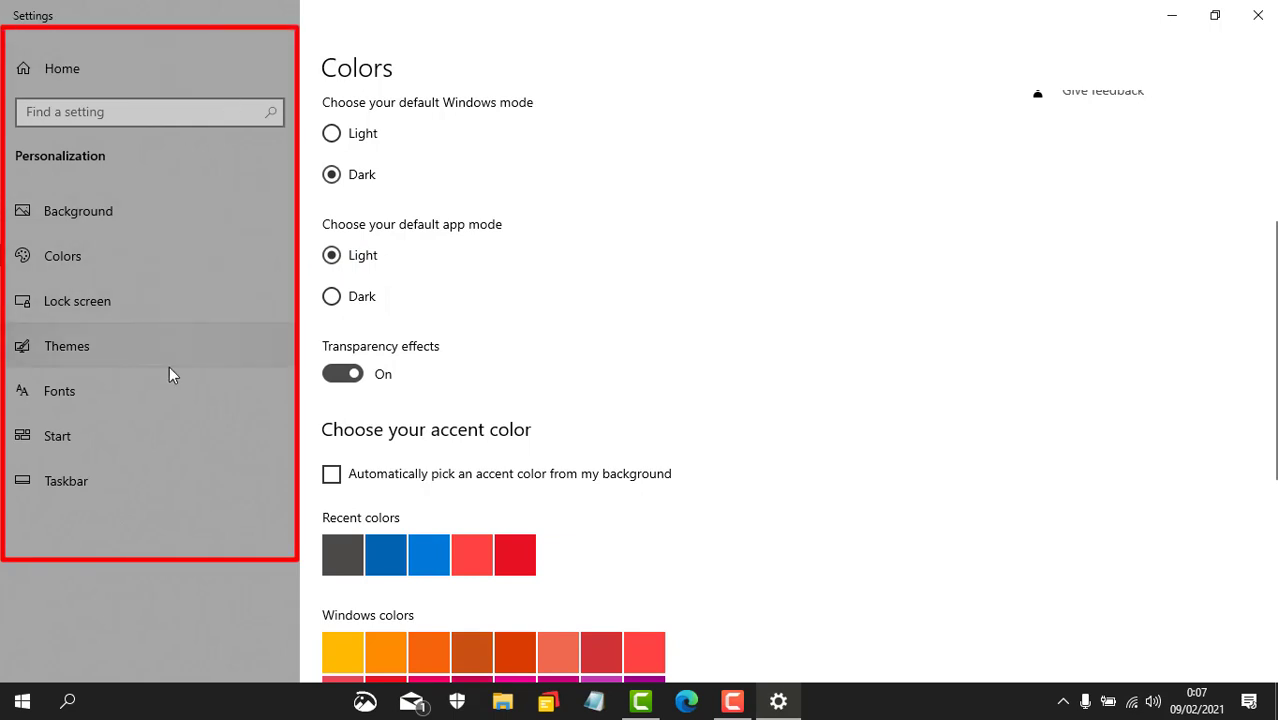
pyautogui.click(340, 378)
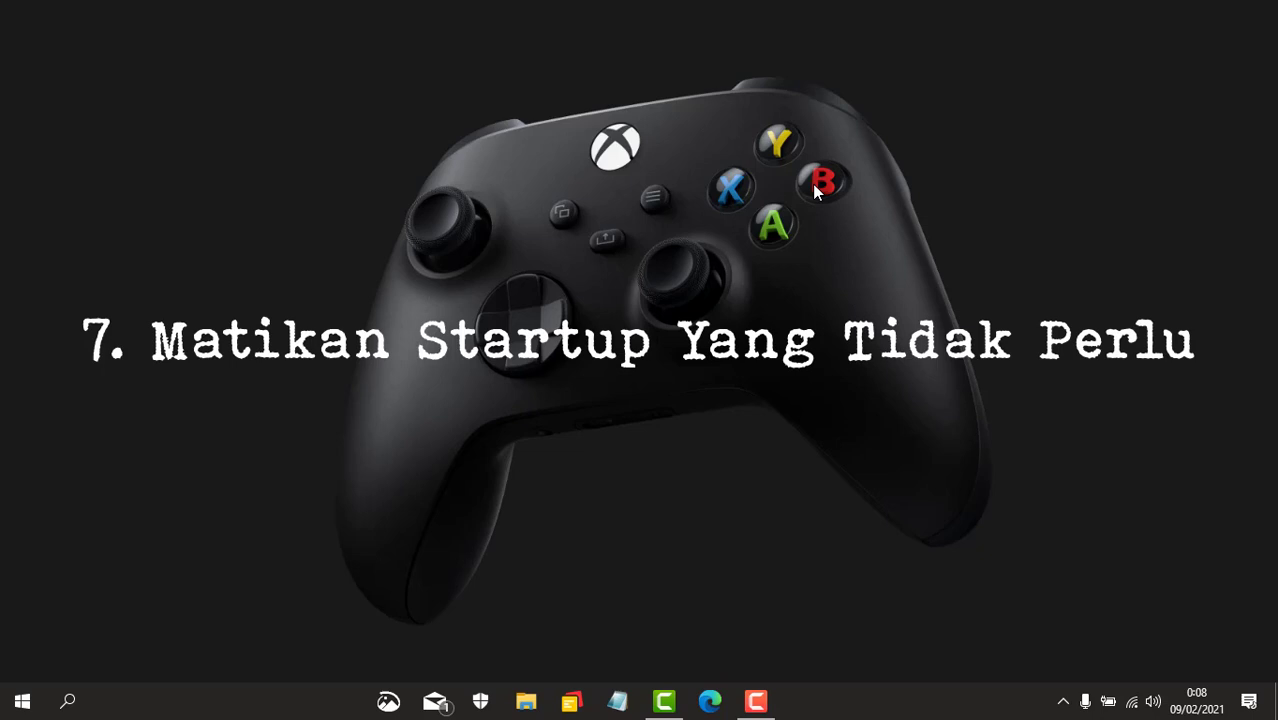
# Open the Startup page of the Apps category in Windows Settings and examine which apps start at login
pyautogui.click(72, 701)
pyautogui.write('set')
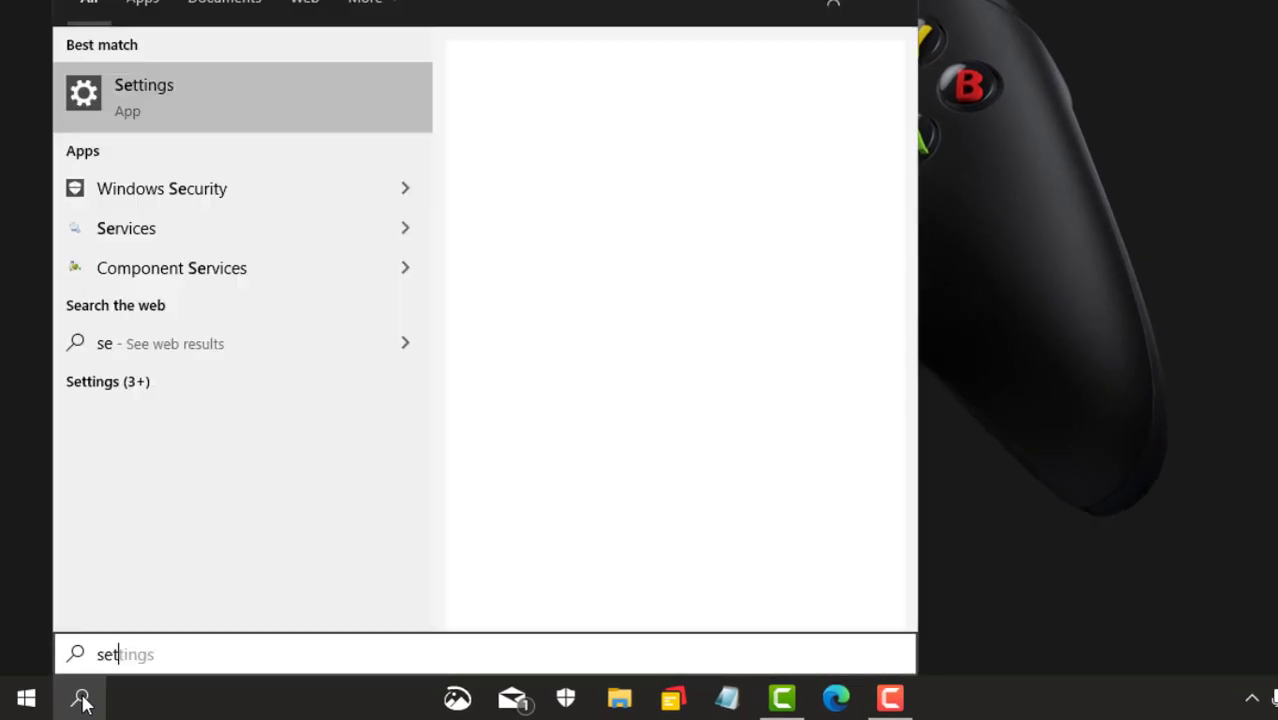
pyautogui.press('Return')
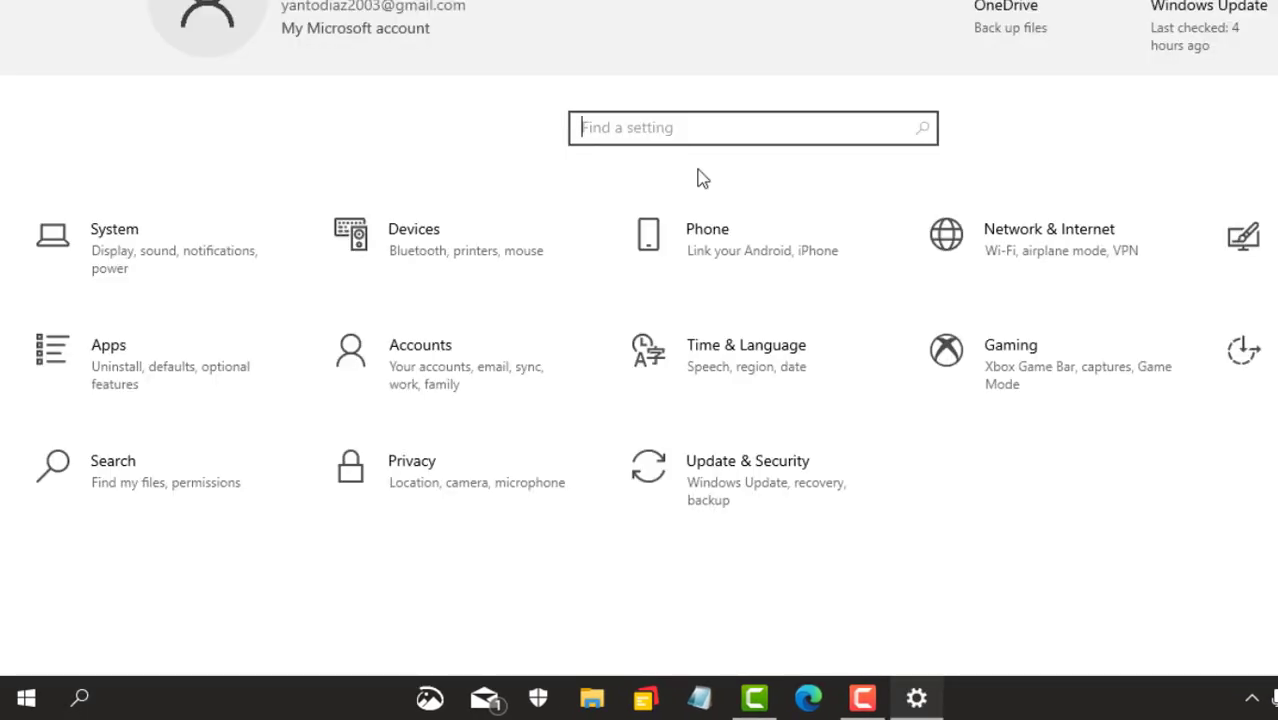
pyautogui.click(197, 372)
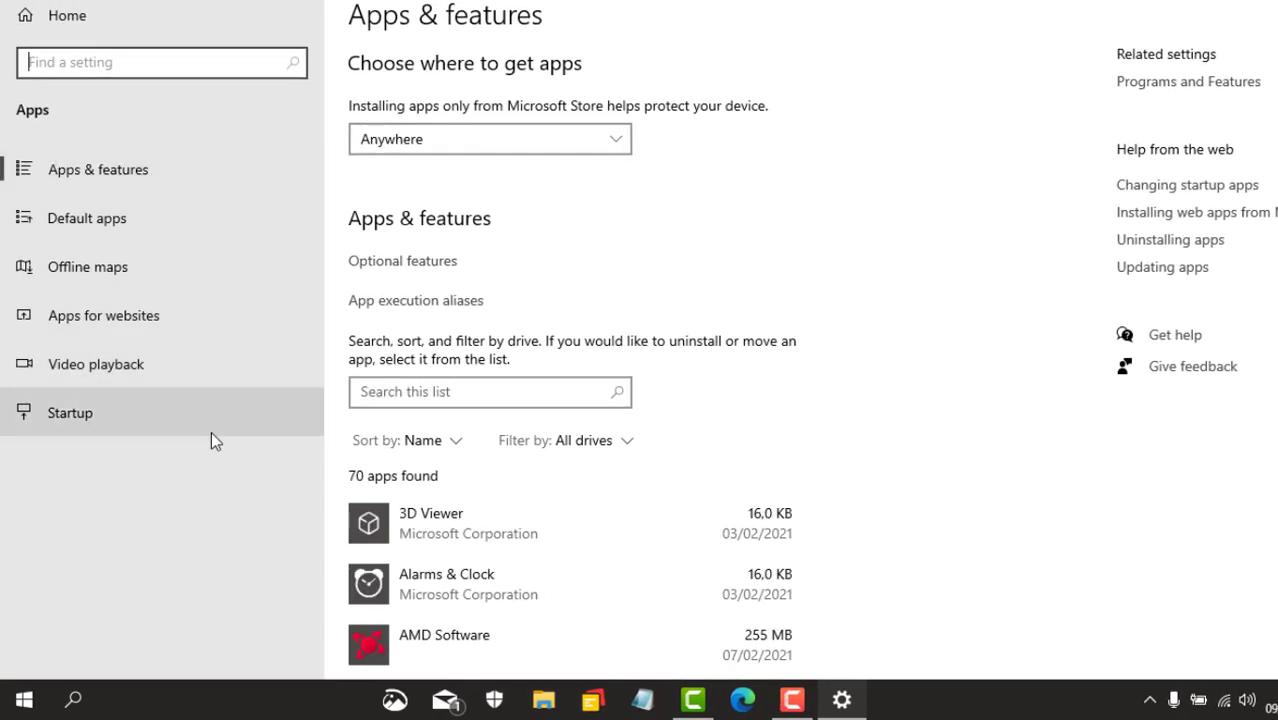
pyautogui.click(110, 422)
pyautogui.scroll(-1, 938, 228)
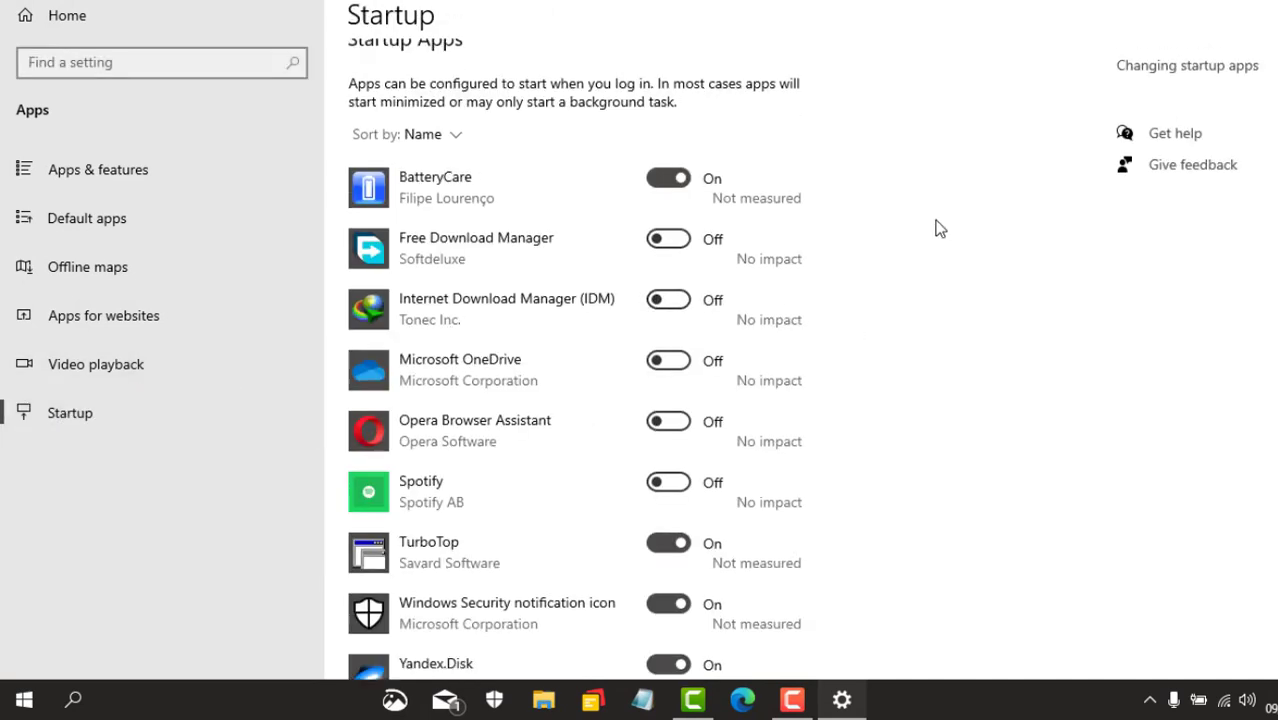
pyautogui.scroll(-2, 900, 210)
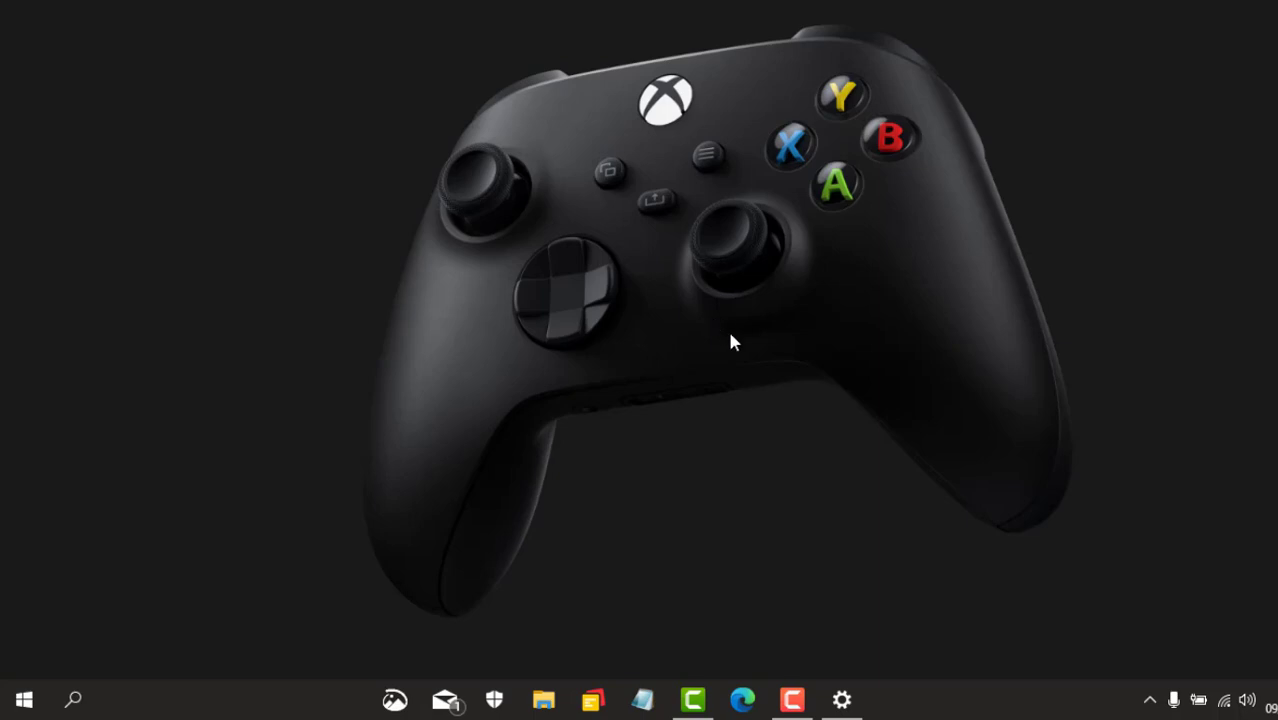
# Uninstall Skype from the Apps & features list in Windows Settings
pyautogui.click(855, 713)
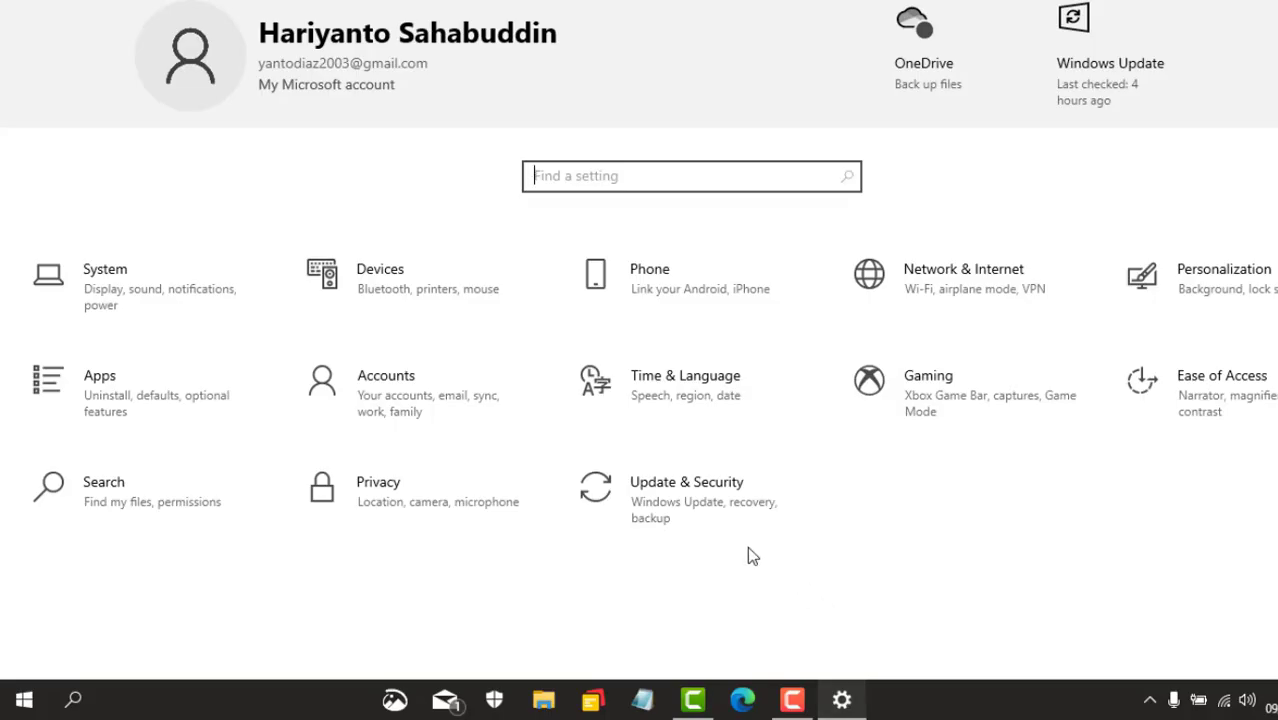
pyautogui.click(160, 399)
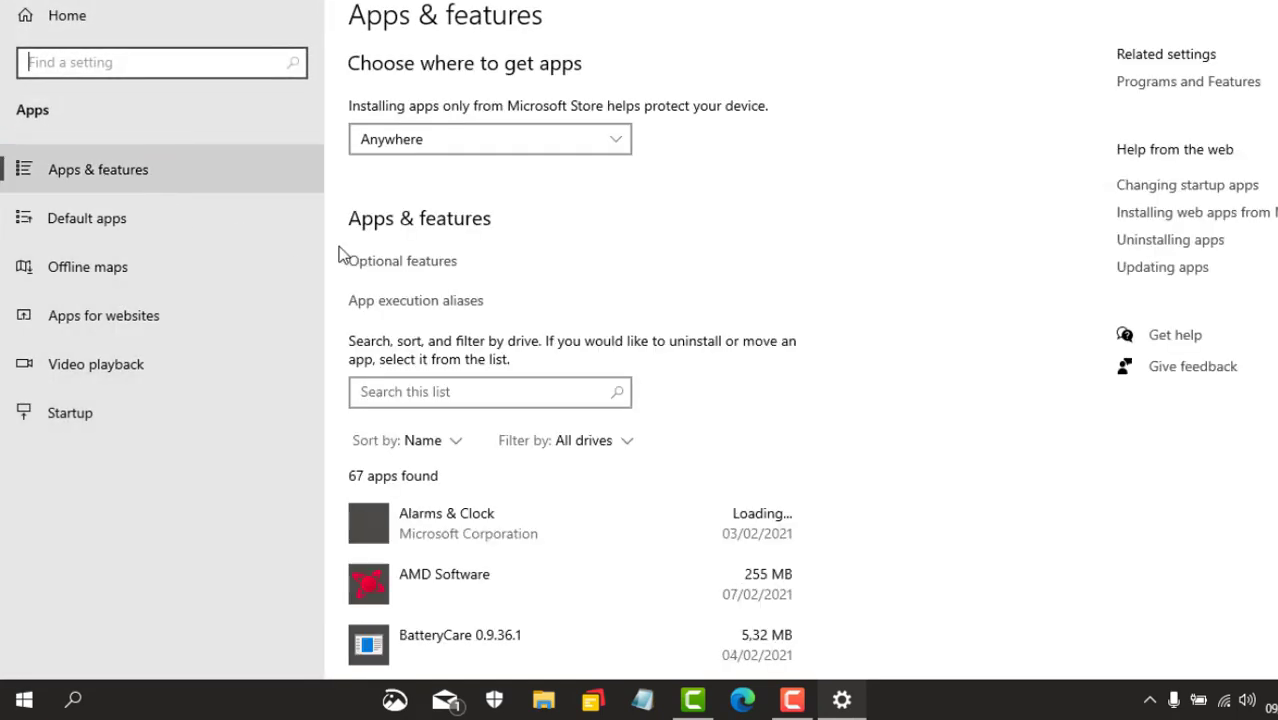
pyautogui.scroll(-4, 897, 429)
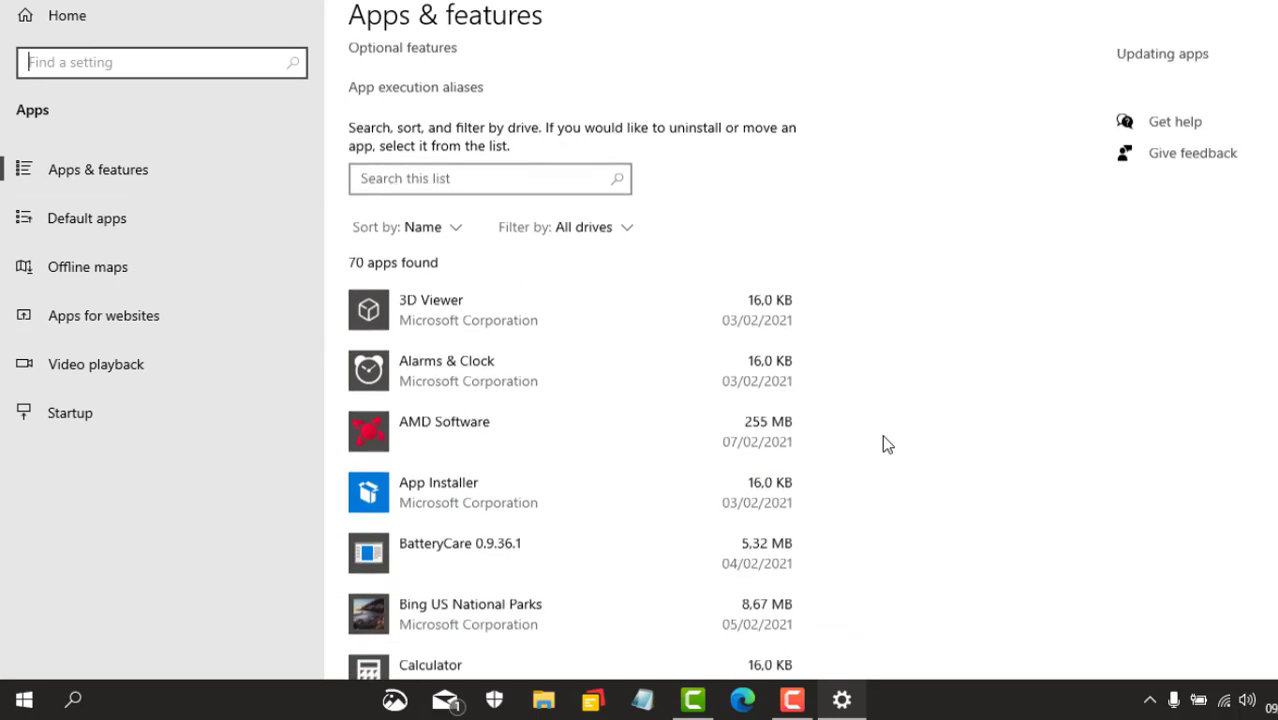
pyautogui.scroll(-2, 883, 437)
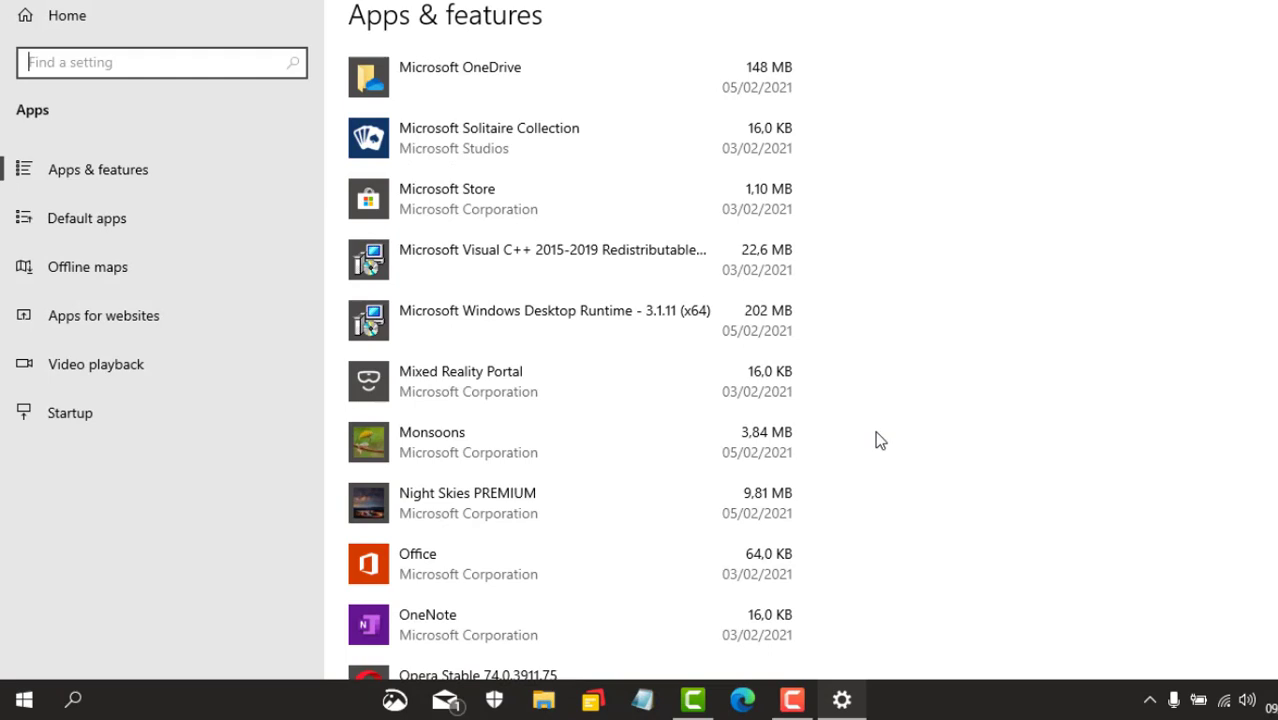
pyautogui.scroll(-5, 877, 440)
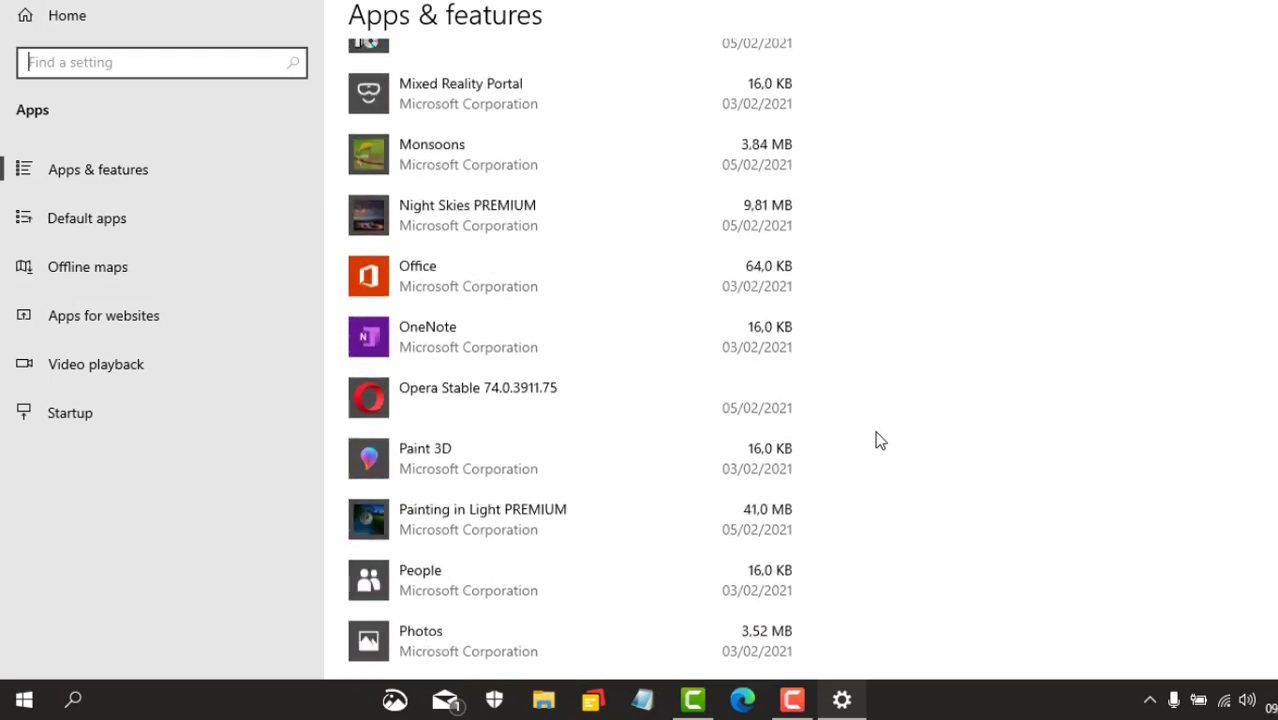
pyautogui.scroll(-5, 875, 440)
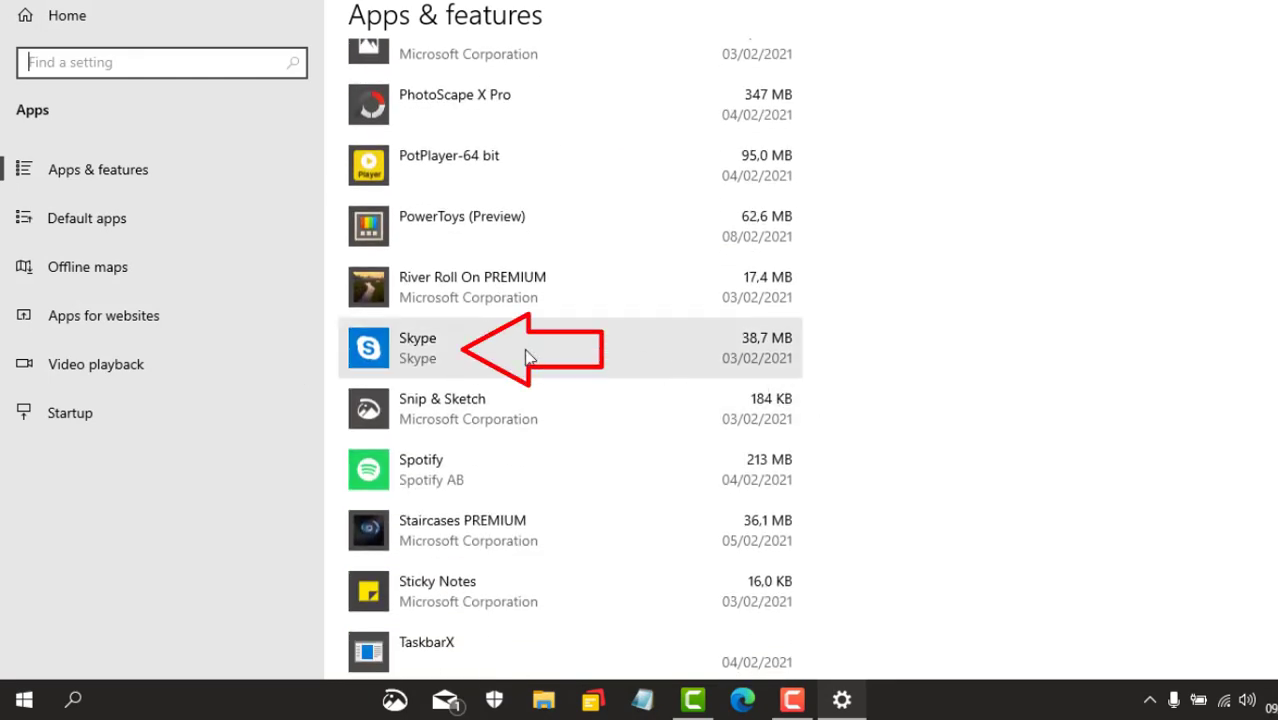
pyautogui.click(570, 357)
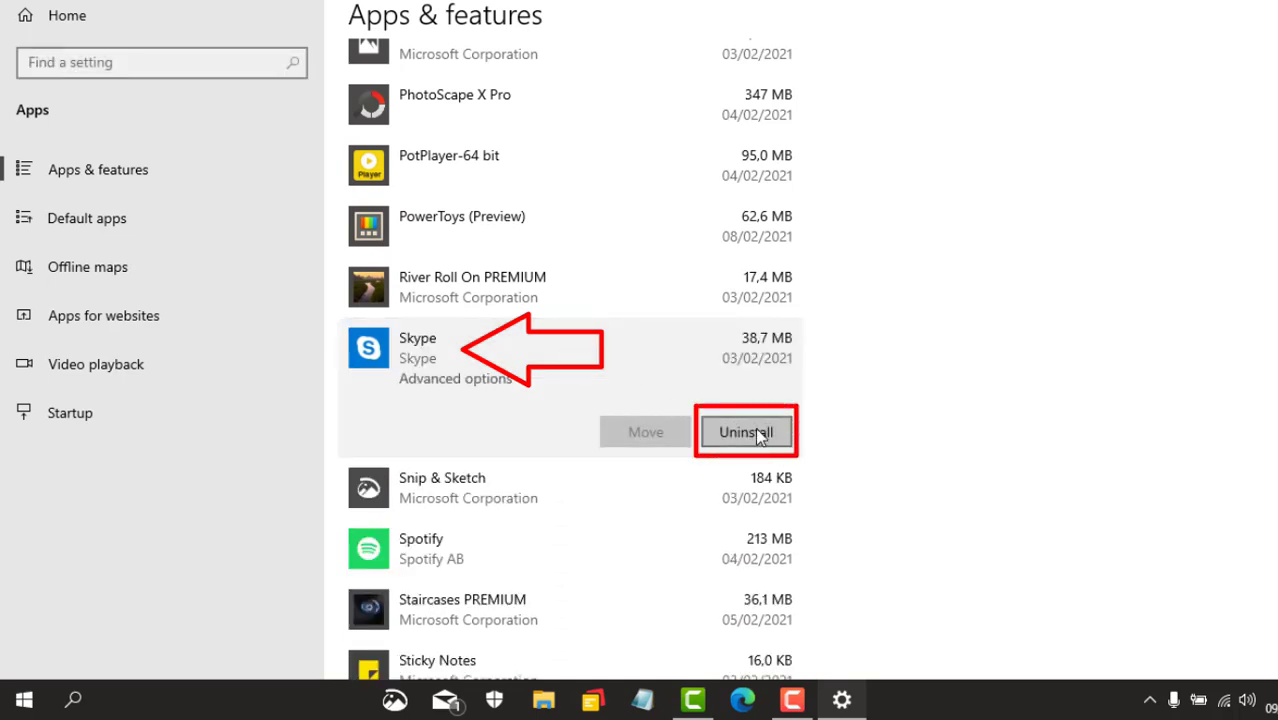
pyautogui.click(755, 432)
pyautogui.click(840, 386)
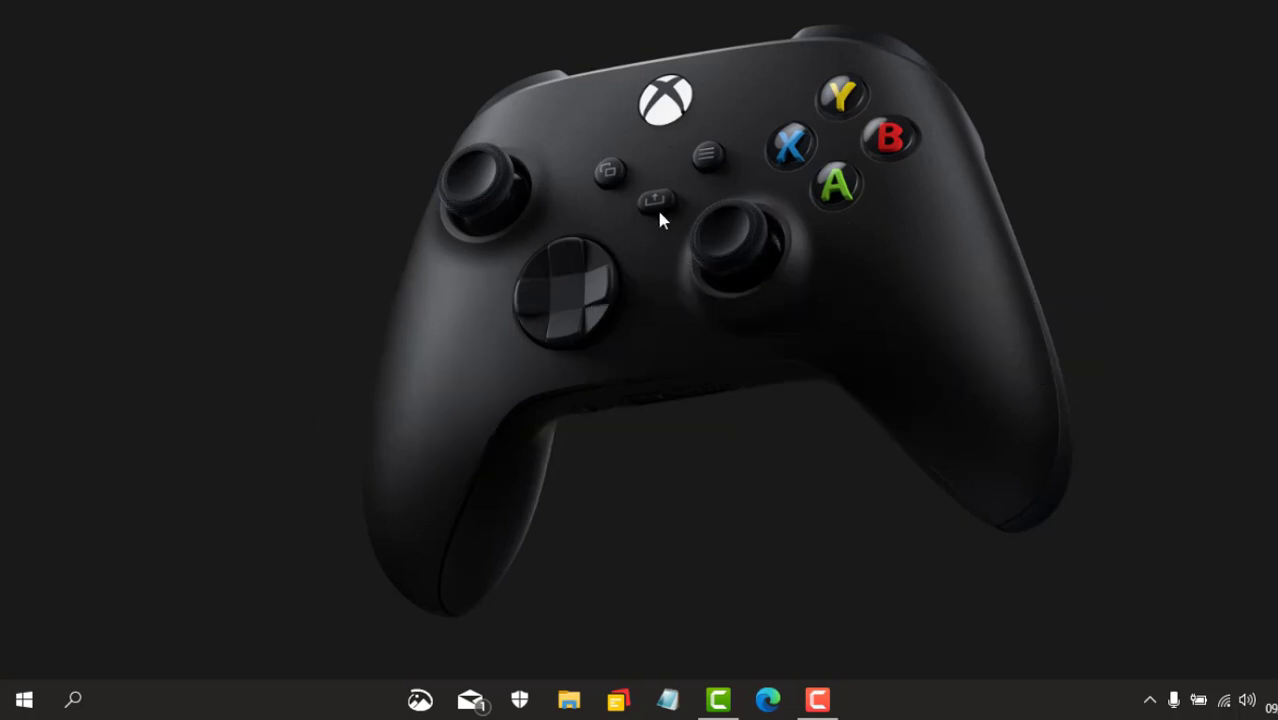
# Open the Background apps page of the Privacy category in Windows Settings
pyautogui.press('super+i')
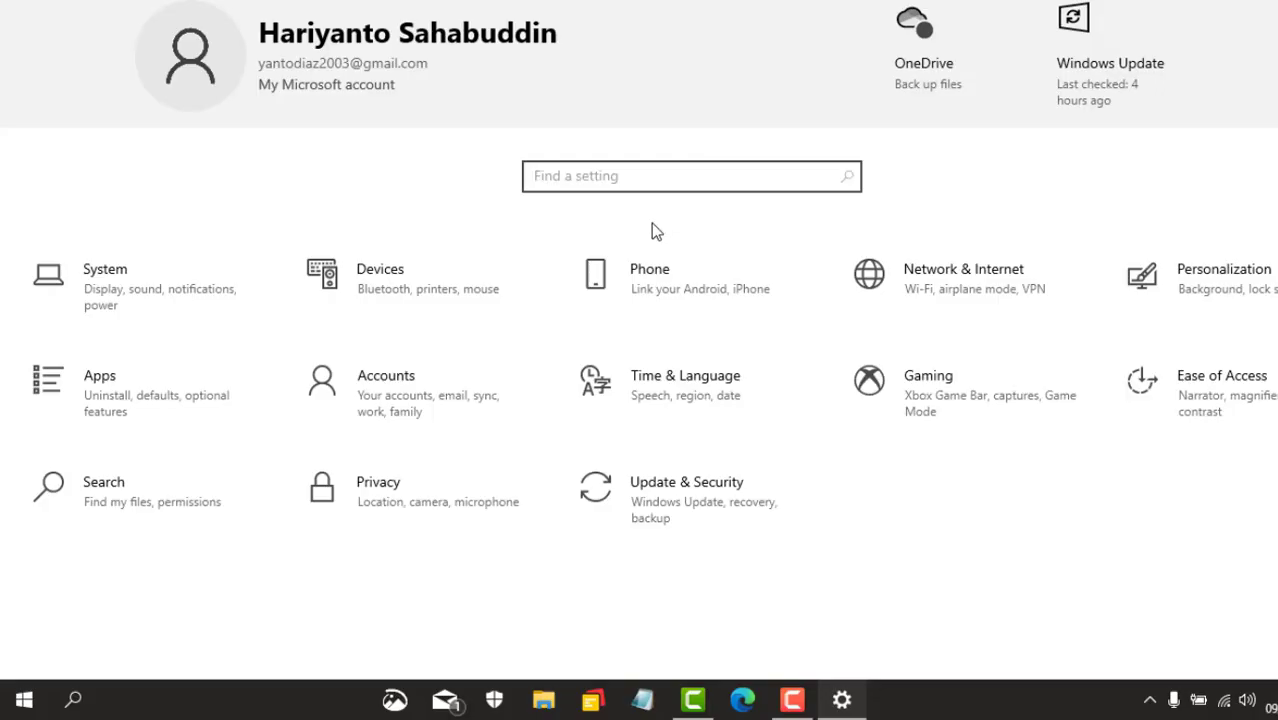
pyautogui.click(424, 503)
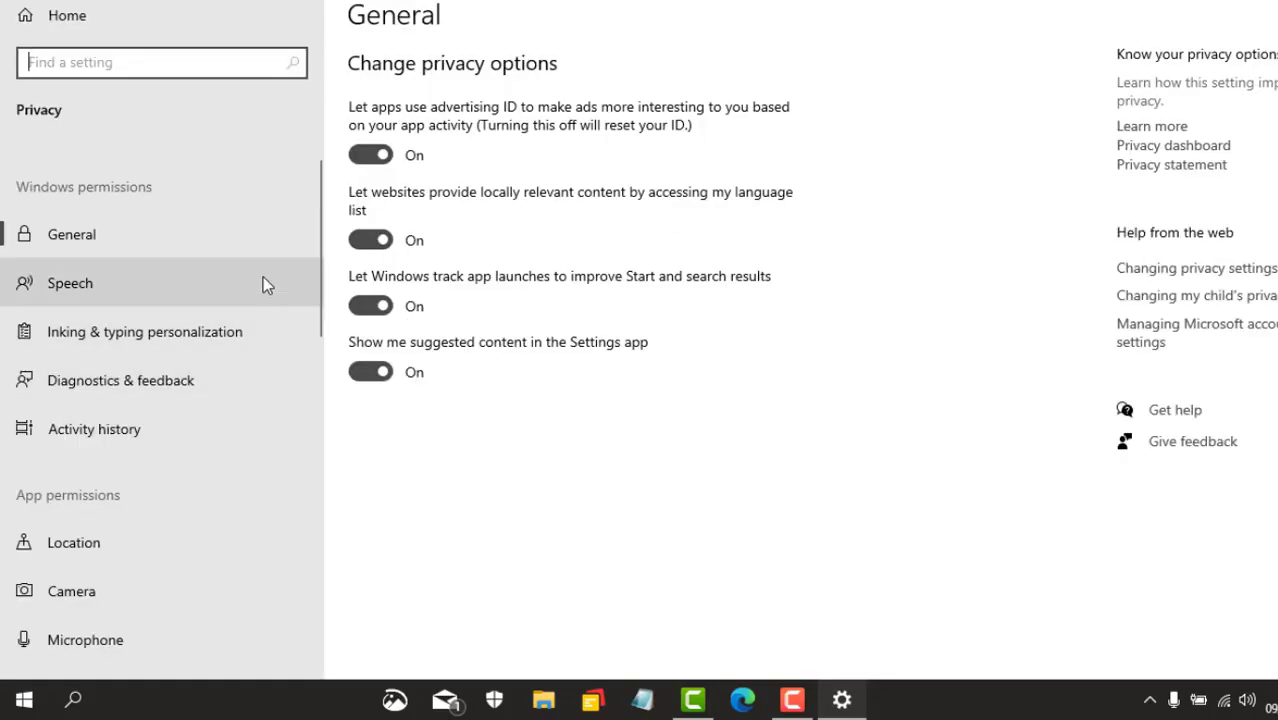
pyautogui.scroll(-6, 266, 285)
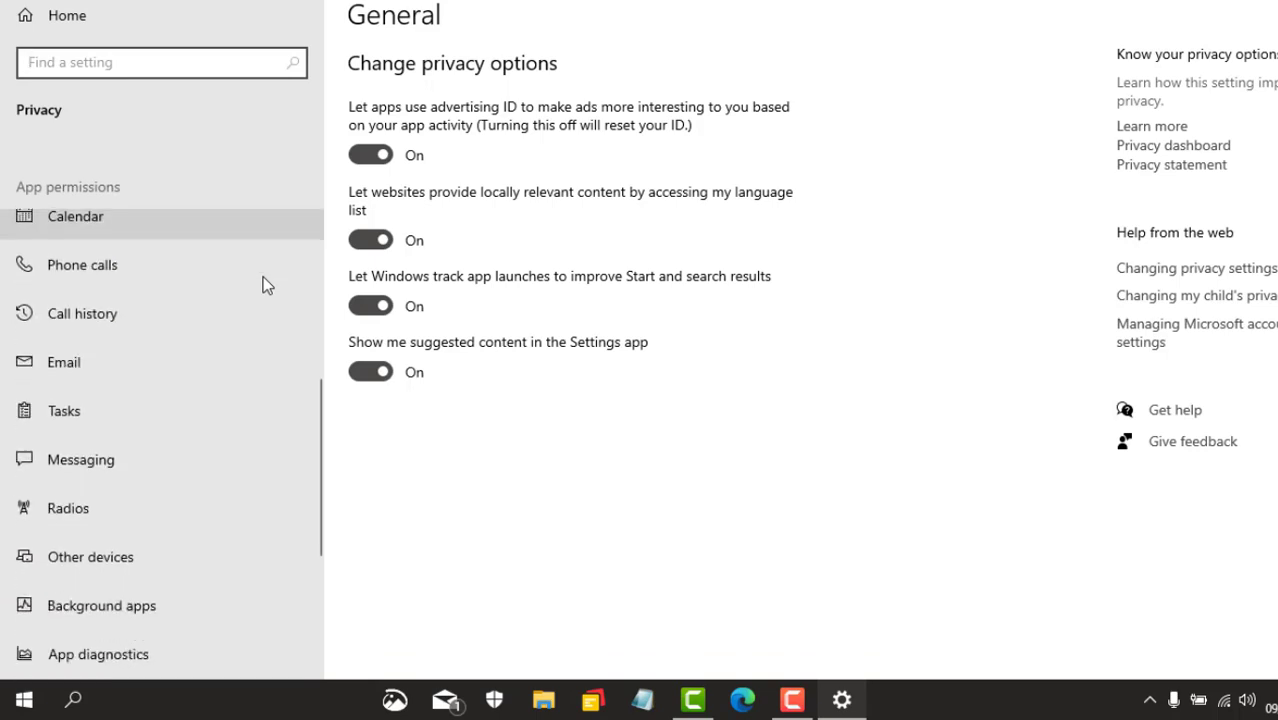
pyautogui.scroll(-4, 266, 285)
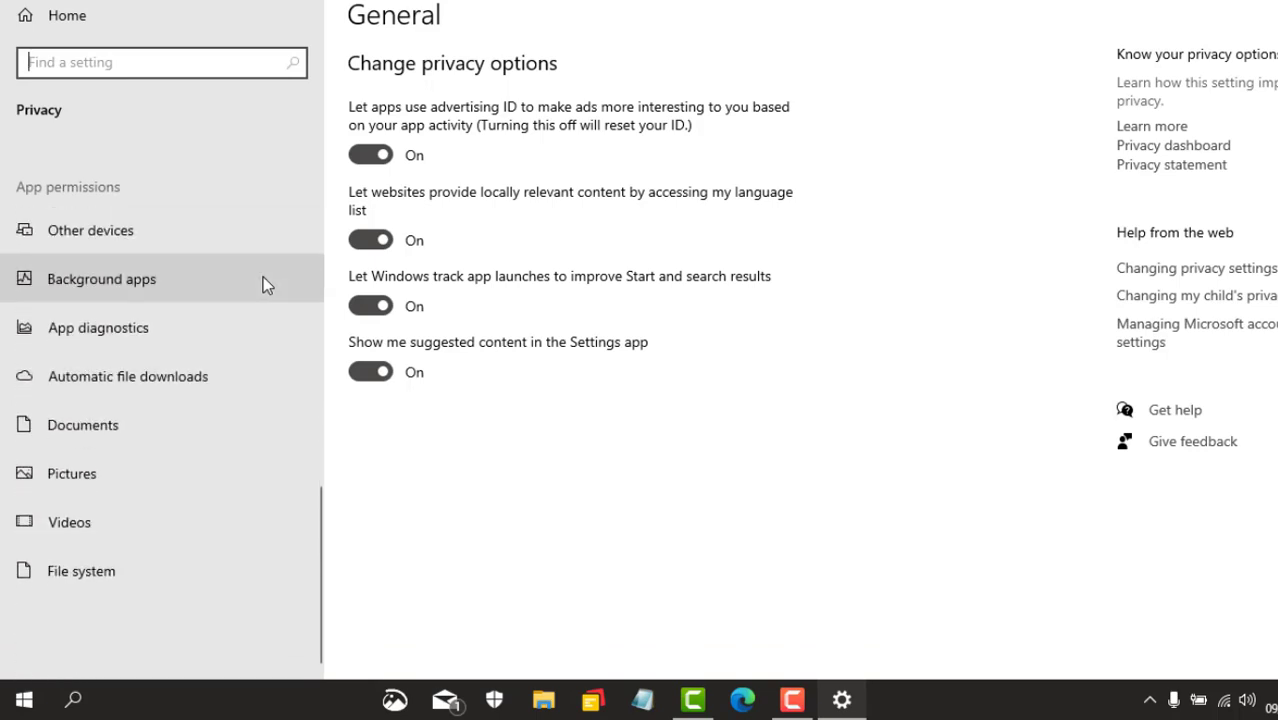
pyautogui.click(147, 280)
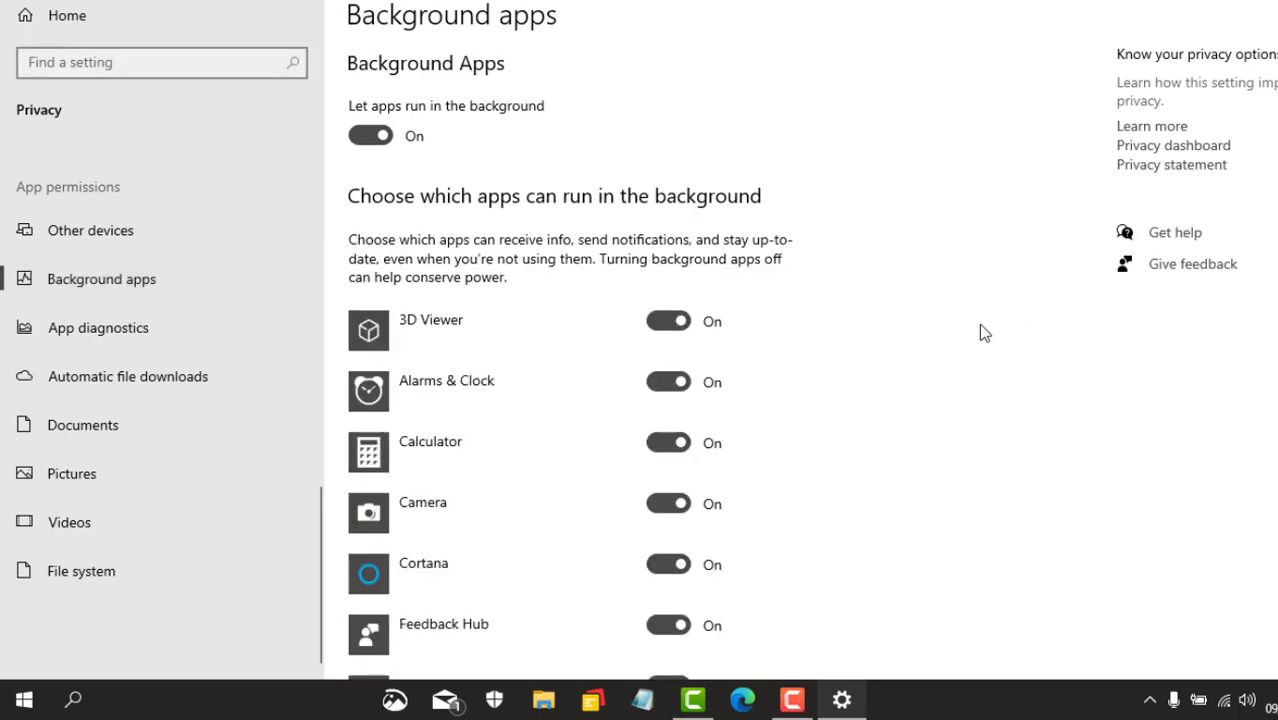
# Stop 3D Viewer, Cortana and Feedback Hub from running in the background
pyautogui.click(666, 323)
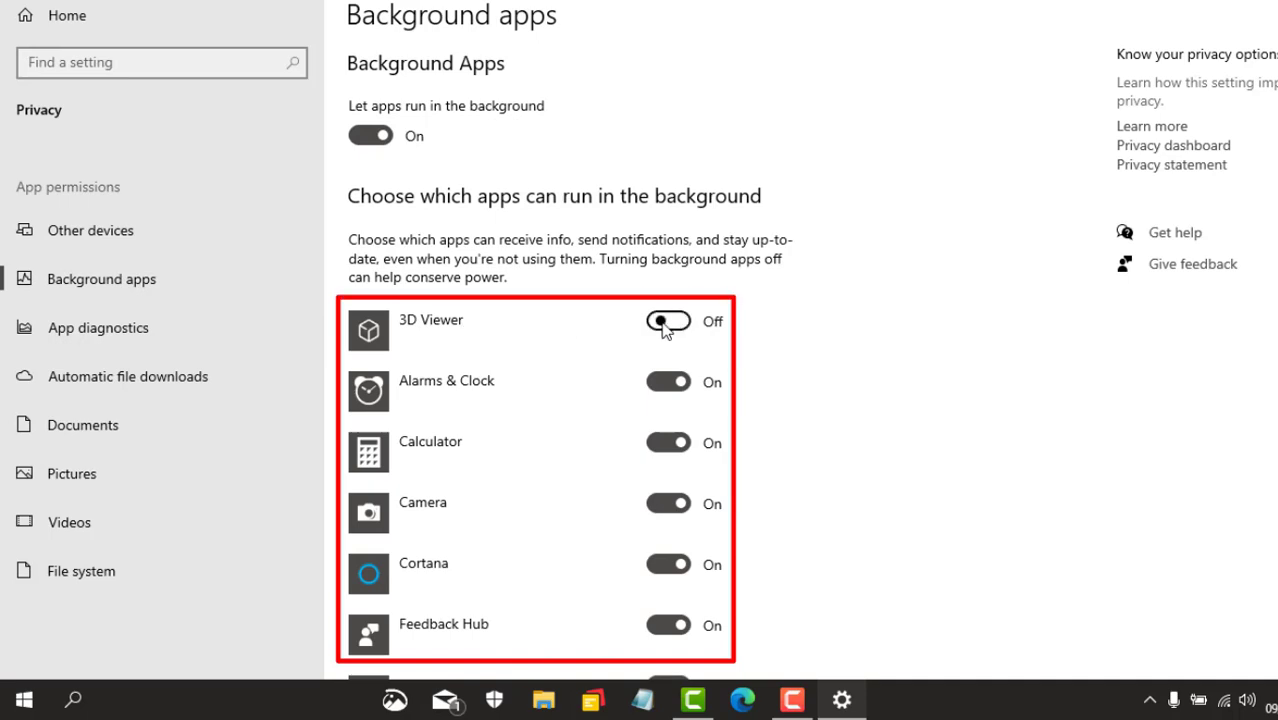
pyautogui.scroll(-2, 800, 344)
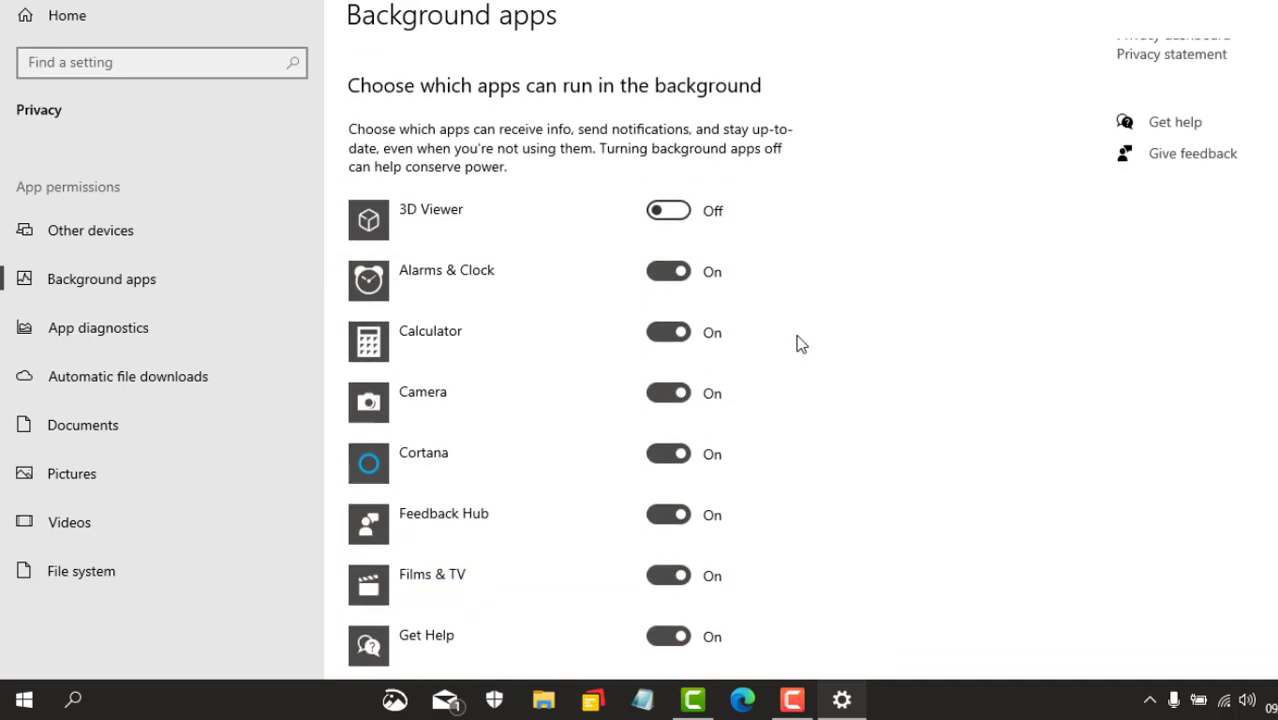
pyautogui.scroll(-4, 800, 344)
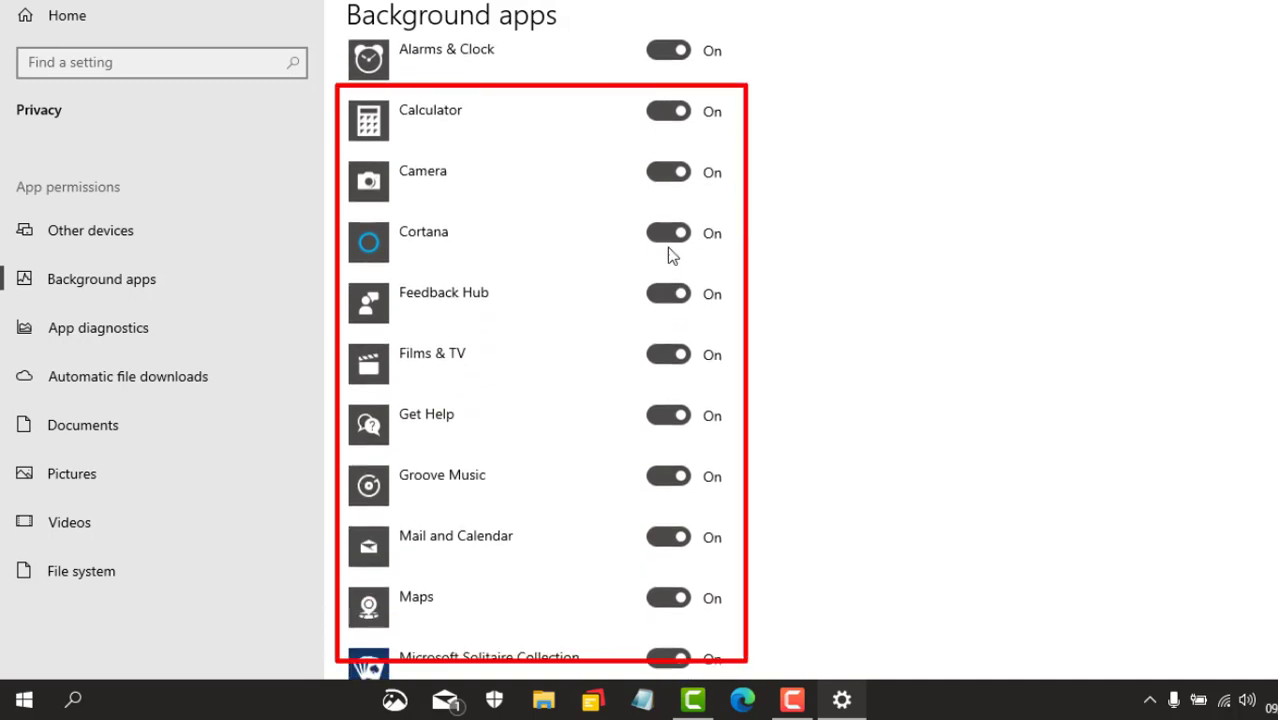
pyautogui.click(660, 238)
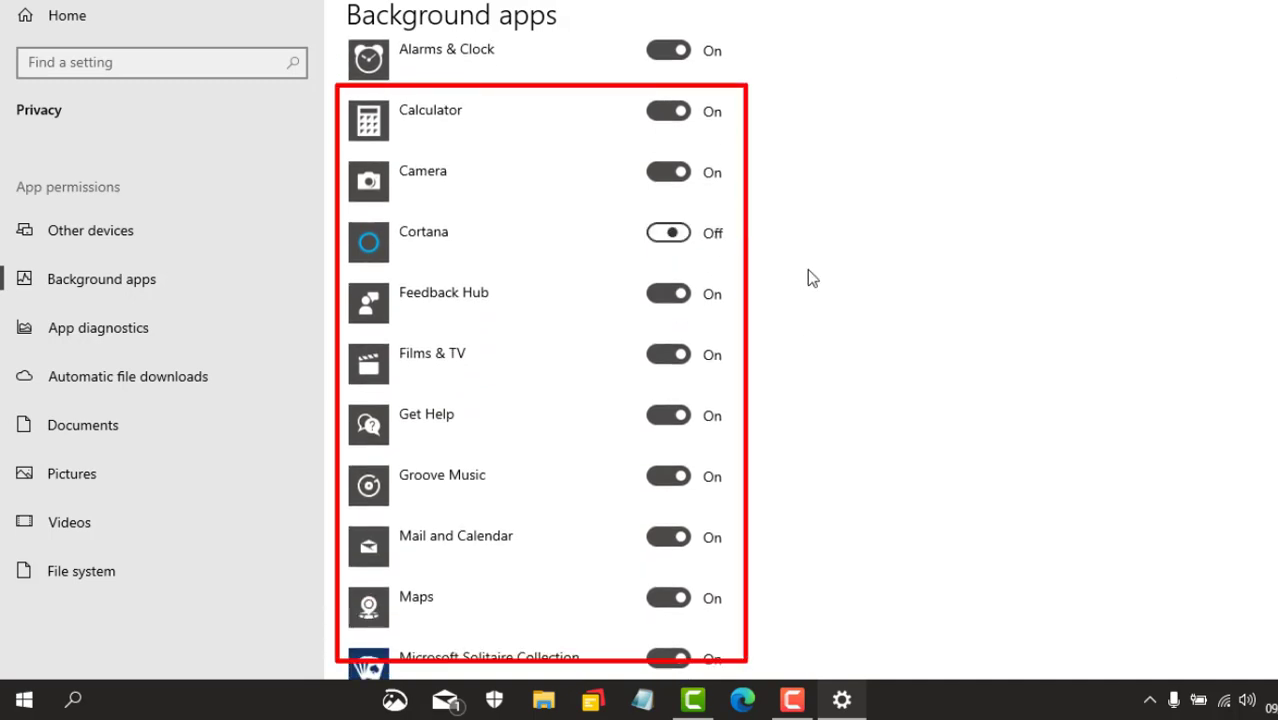
pyautogui.click(659, 300)
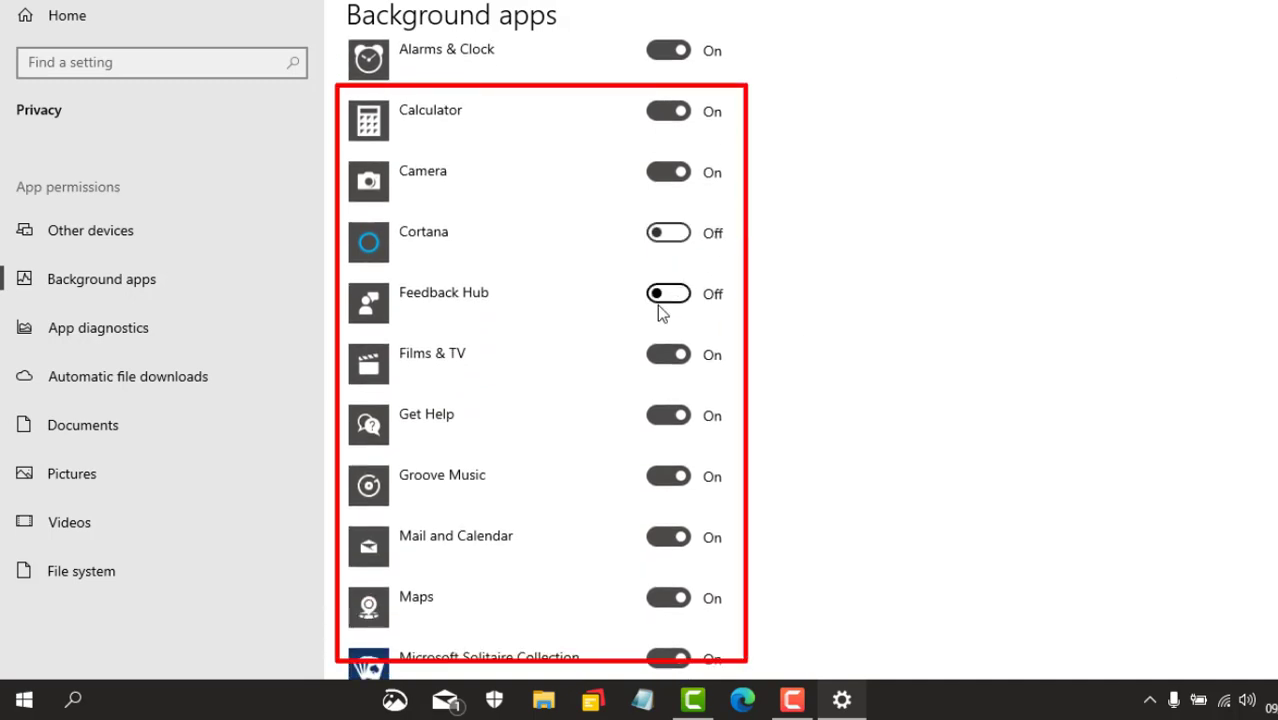
# Stop Films & TV, Groove Music and Microsoft Solitaire Collection from running in the background
pyautogui.click(658, 358)
pyautogui.scroll(-2, 757, 360)
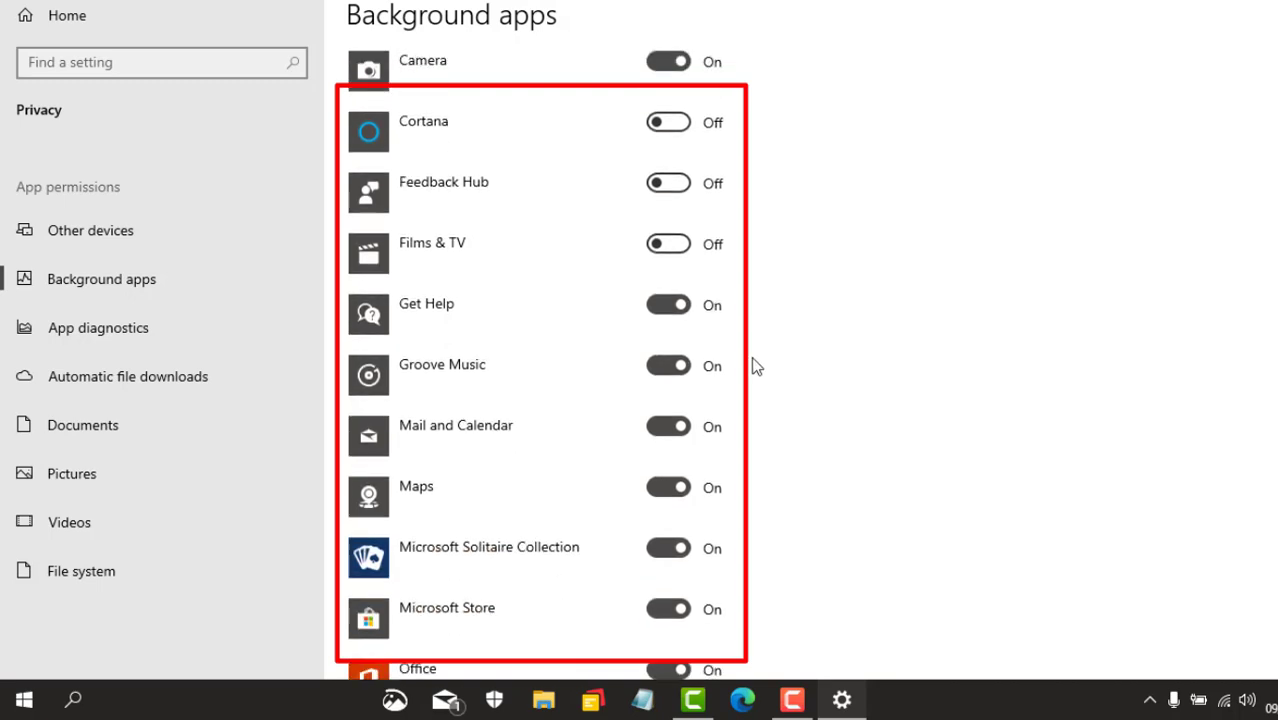
pyautogui.click(662, 368)
pyautogui.scroll(-4, 876, 366)
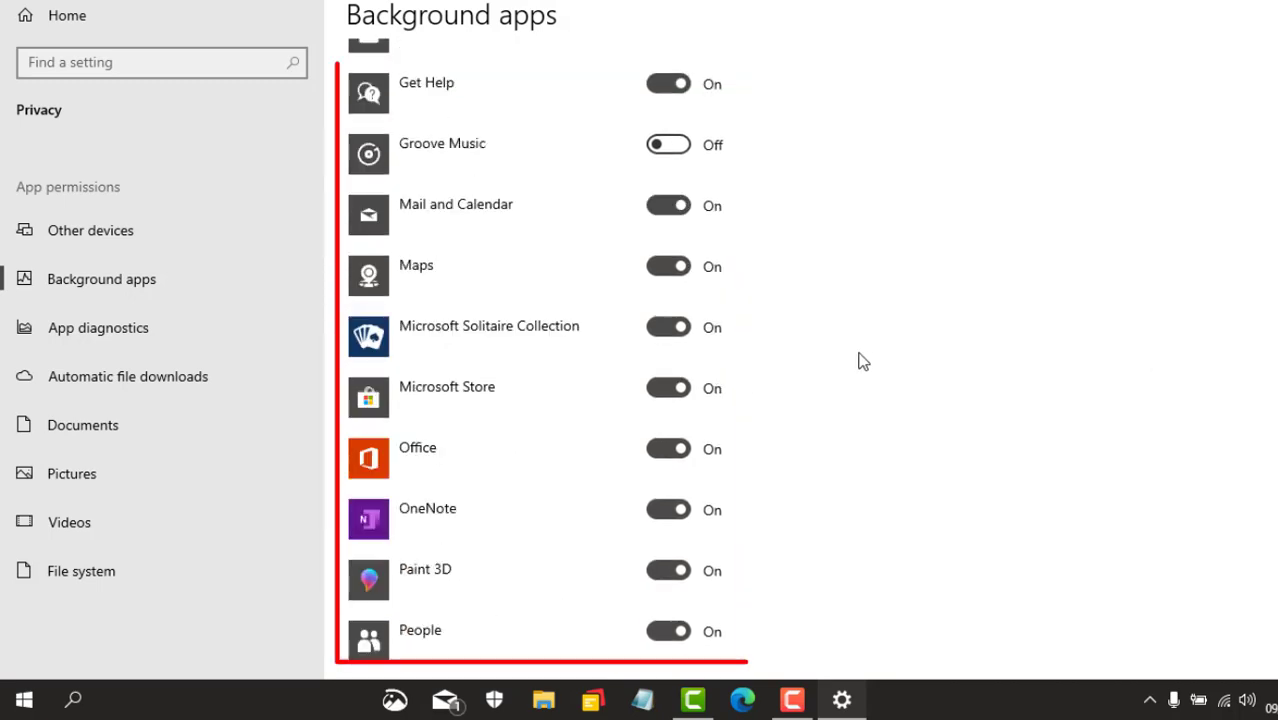
pyautogui.click(668, 331)
pyautogui.scroll(-4, 880, 342)
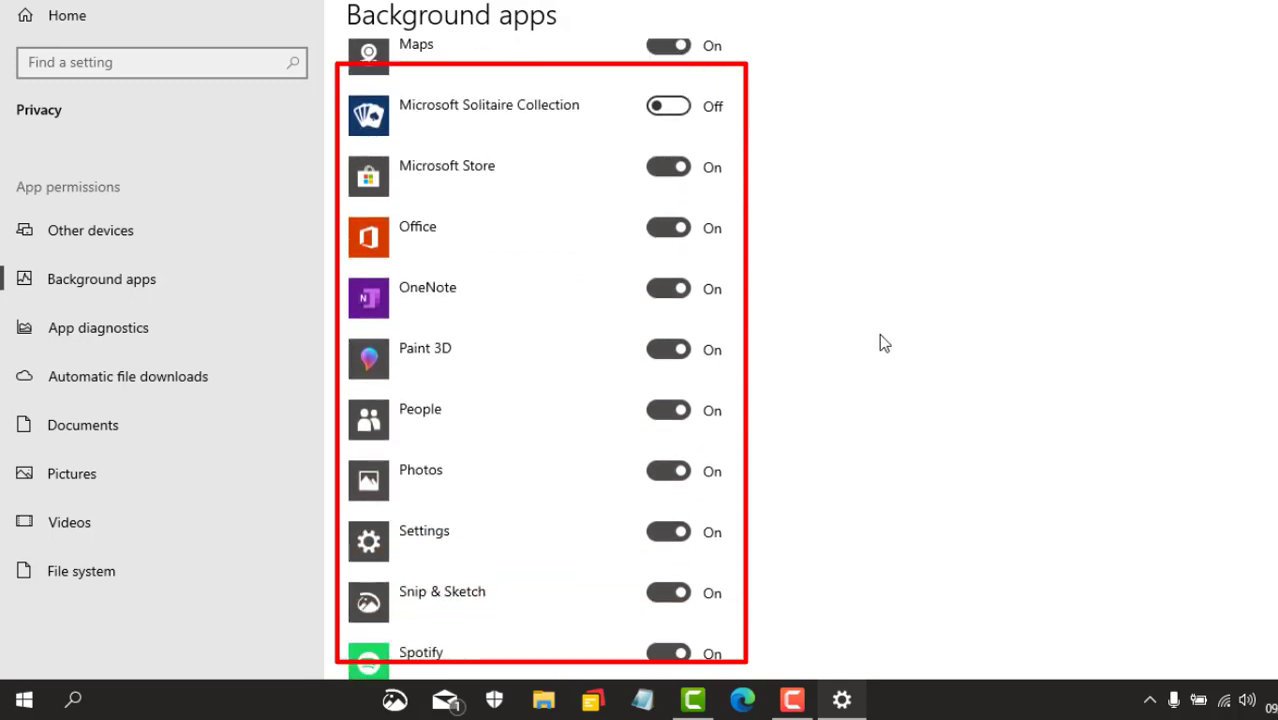
# Turn off background running for Spotify further down the Background apps list
pyautogui.scroll(-2, 880, 336)
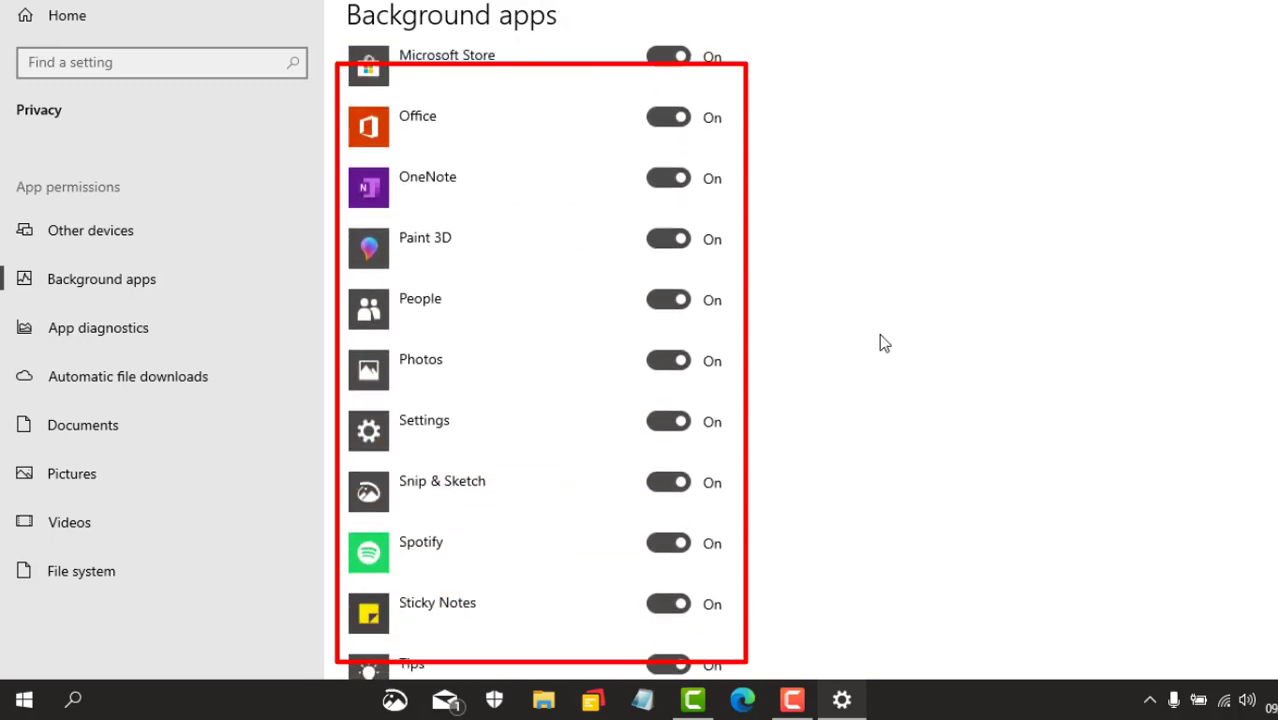
pyautogui.scroll(-2, 880, 336)
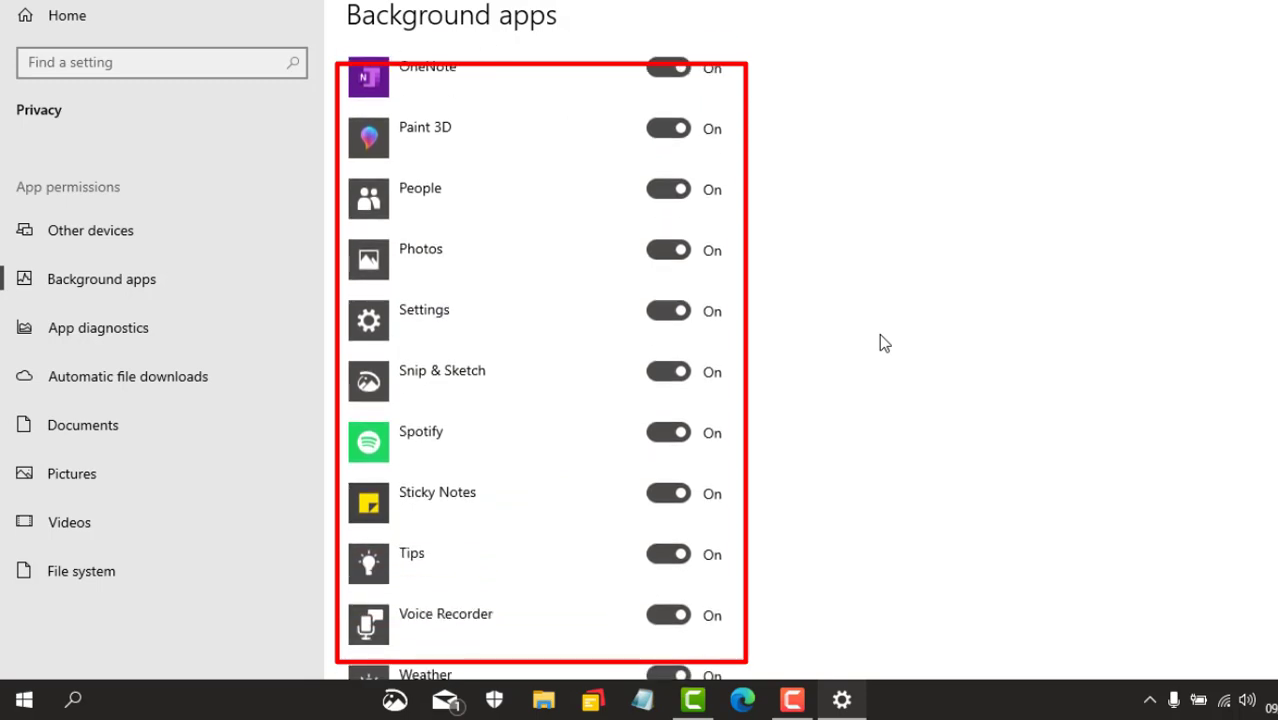
pyautogui.scroll(-2, 880, 336)
pyautogui.scroll(-2, 879, 343)
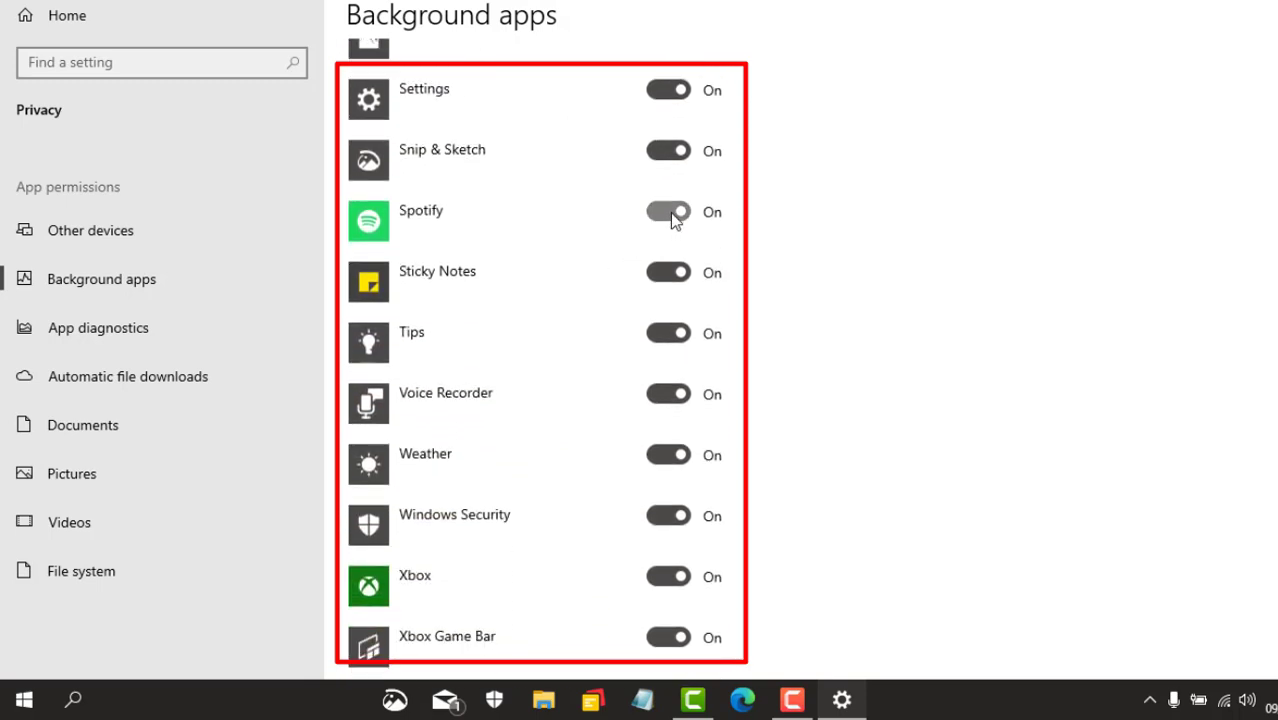
pyautogui.click(670, 212)
pyautogui.scroll(-2, 848, 280)
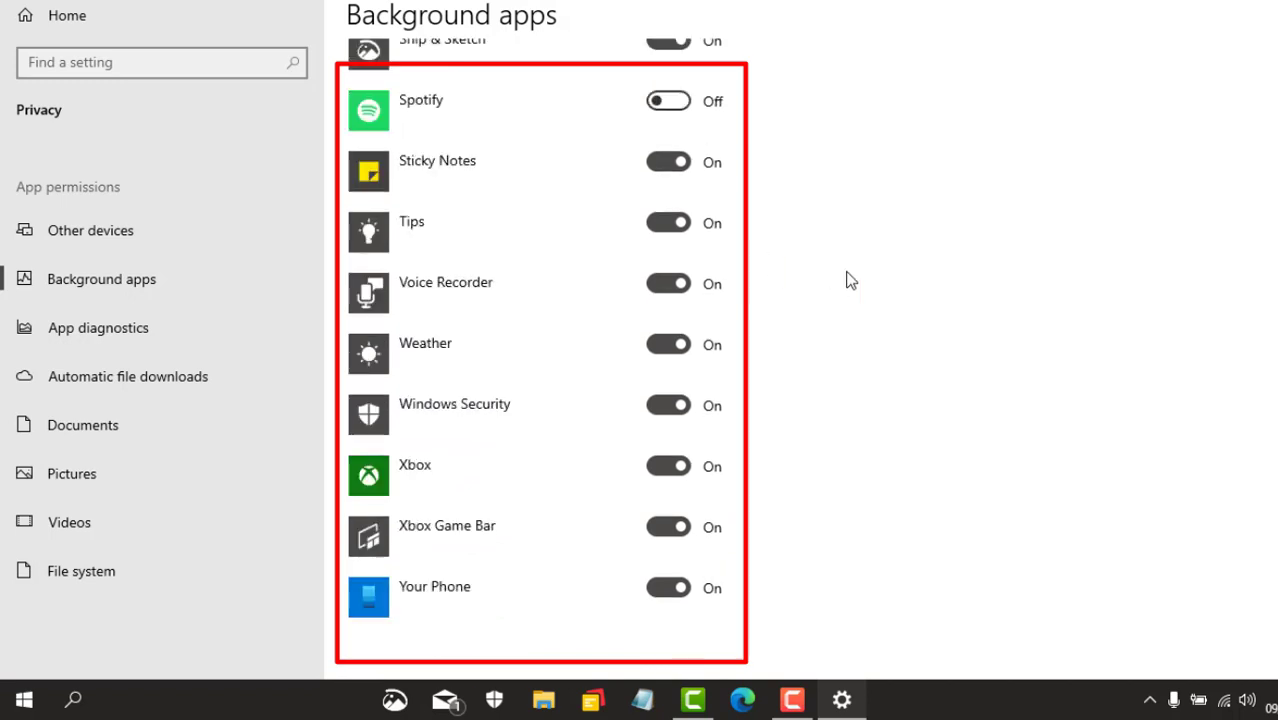
# Stop Xbox and Xbox Game Bar from running in the background
pyautogui.scroll(-1, 848, 280)
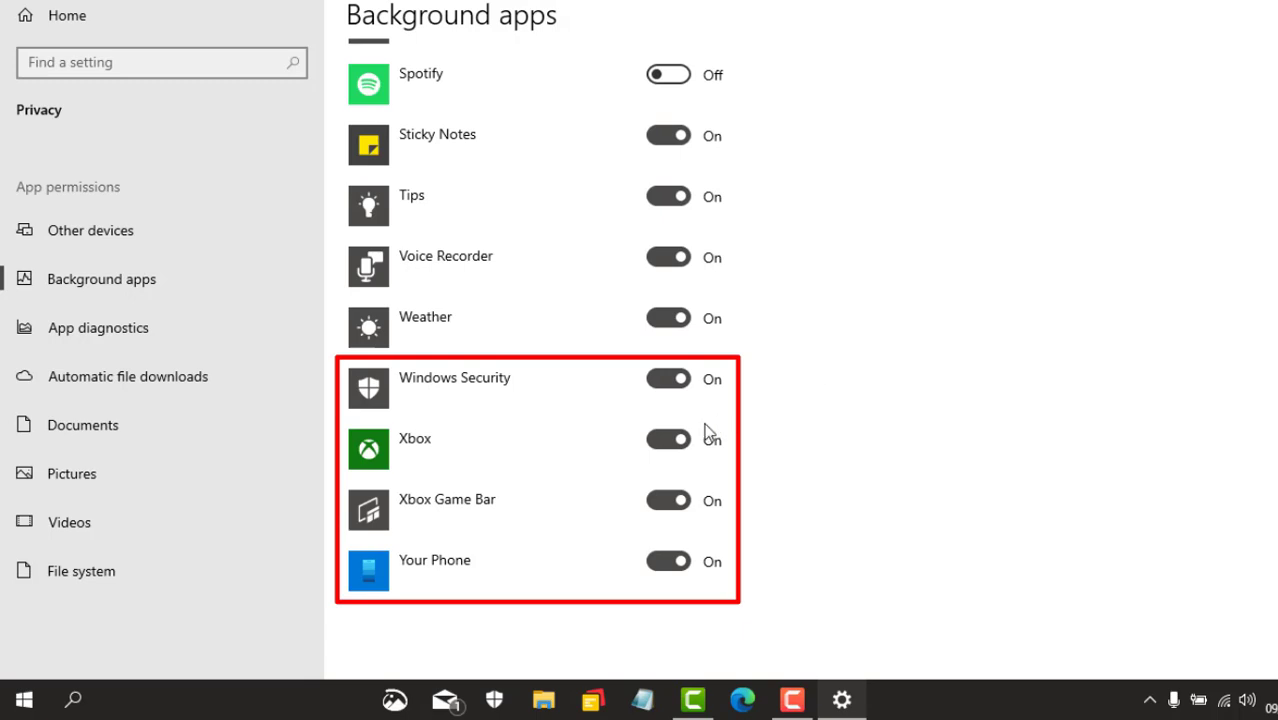
pyautogui.click(664, 441)
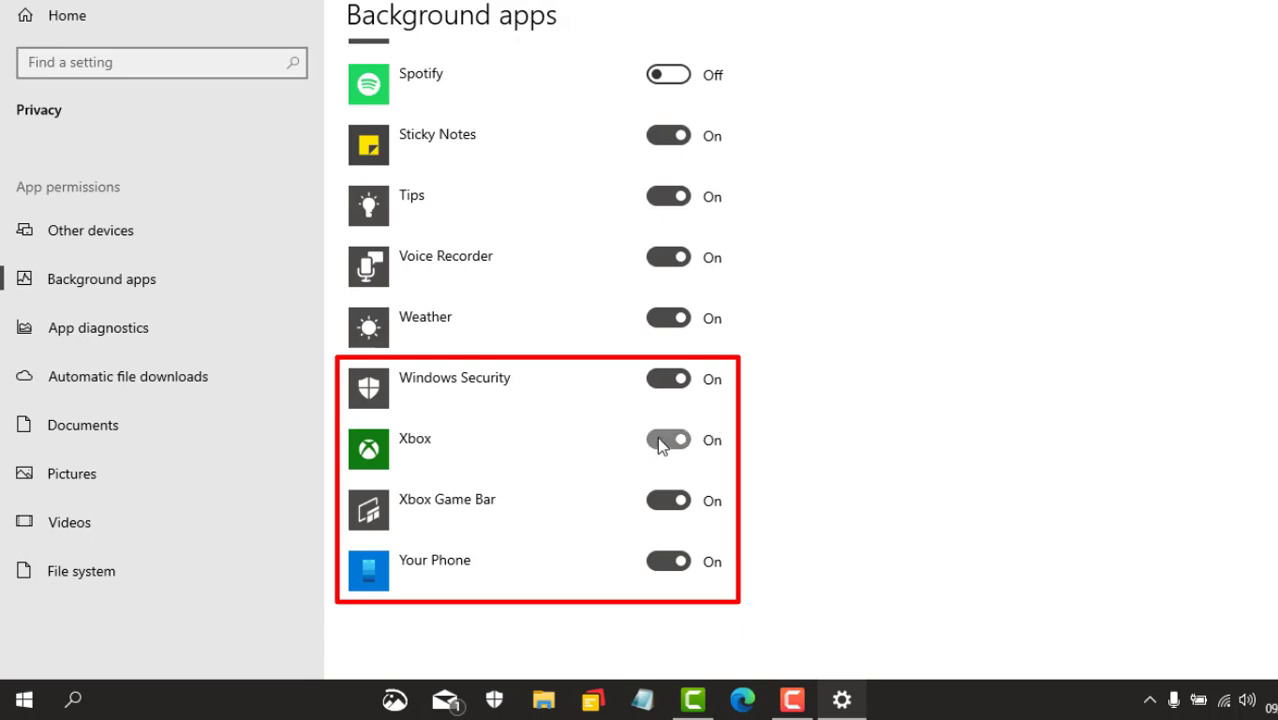
pyautogui.click(676, 498)
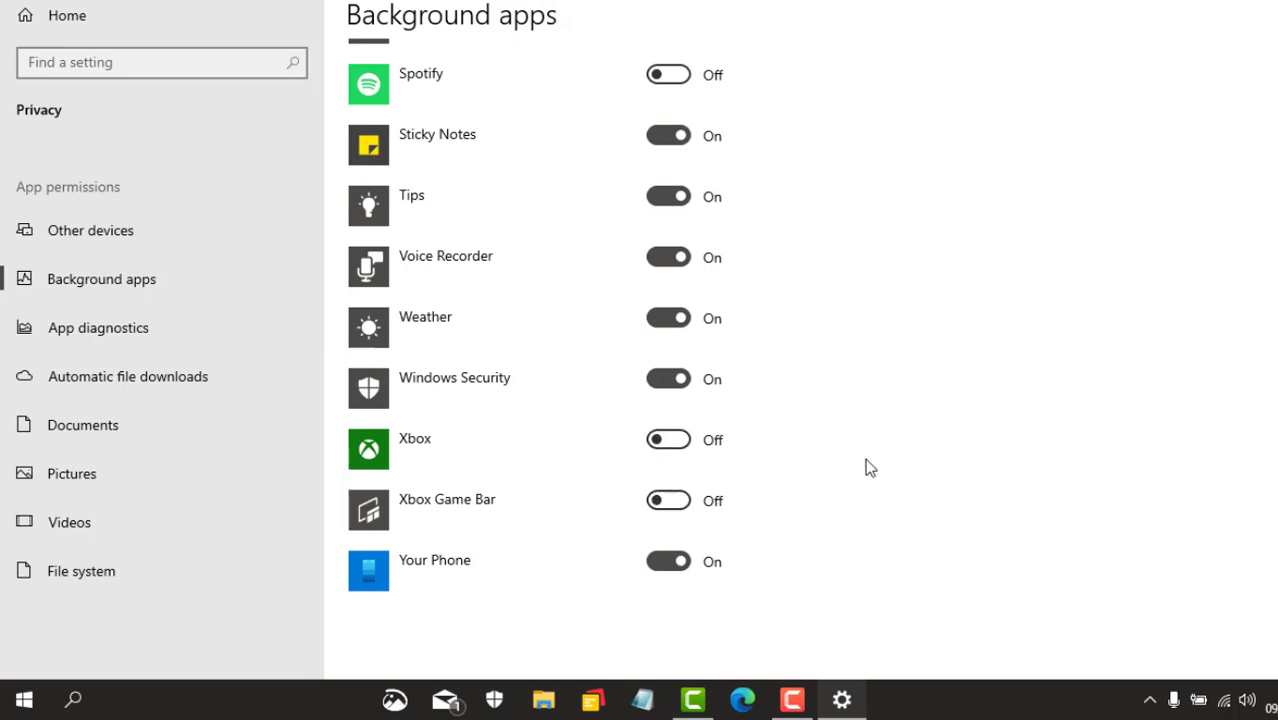
pyautogui.scroll(15, 865, 468)
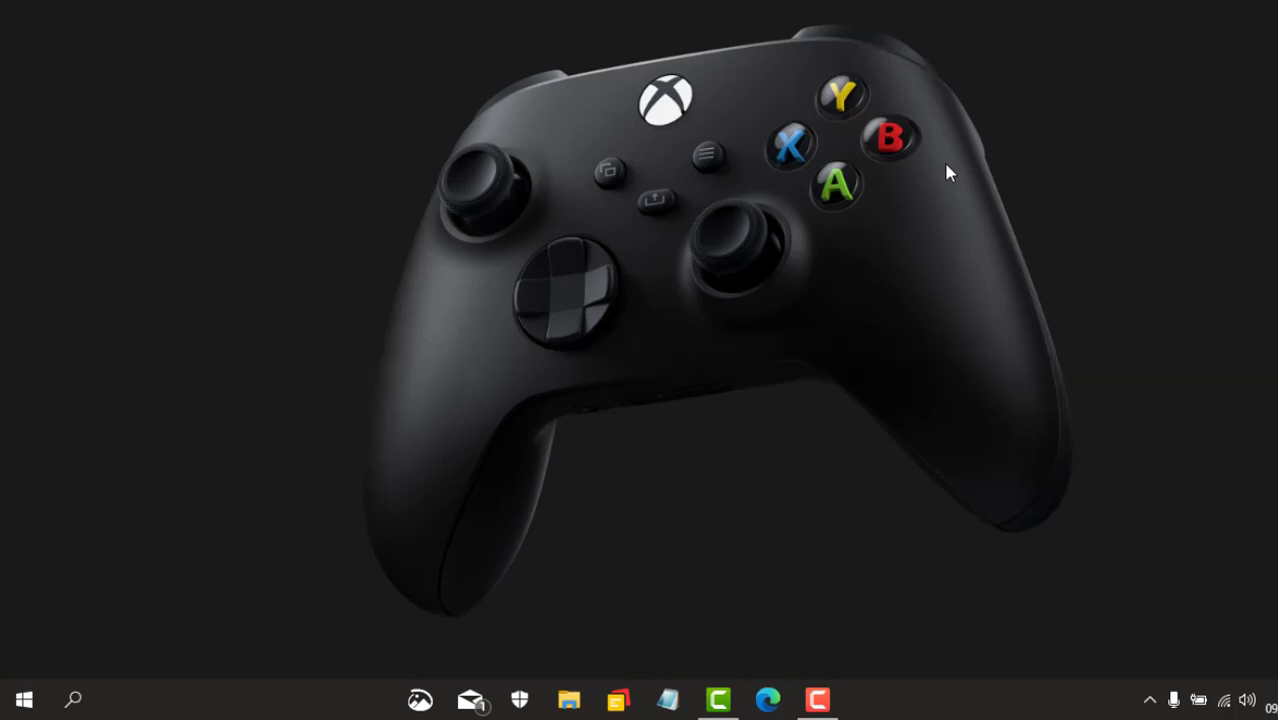
# Open the Windows Update page of Update & Security in Windows Settings, check for updates, and return to the desktop
pyautogui.press('super+i')
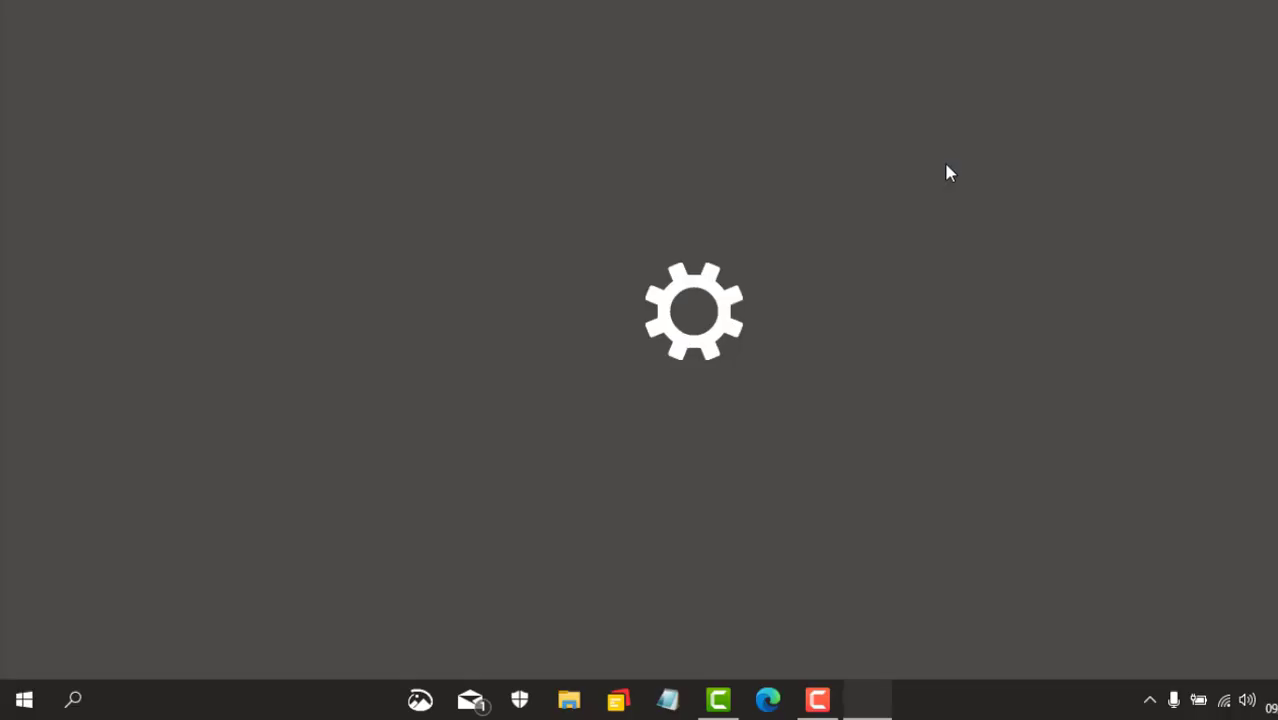
pyautogui.click(719, 499)
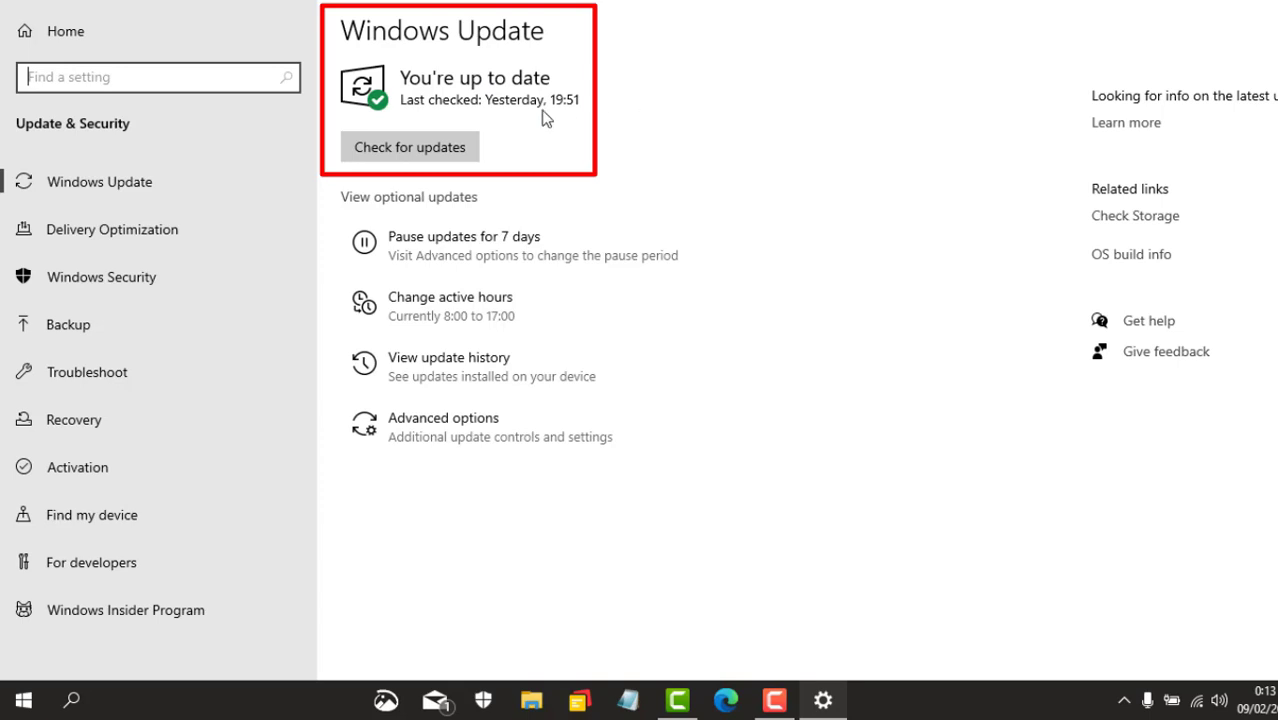
pyautogui.click(420, 146)
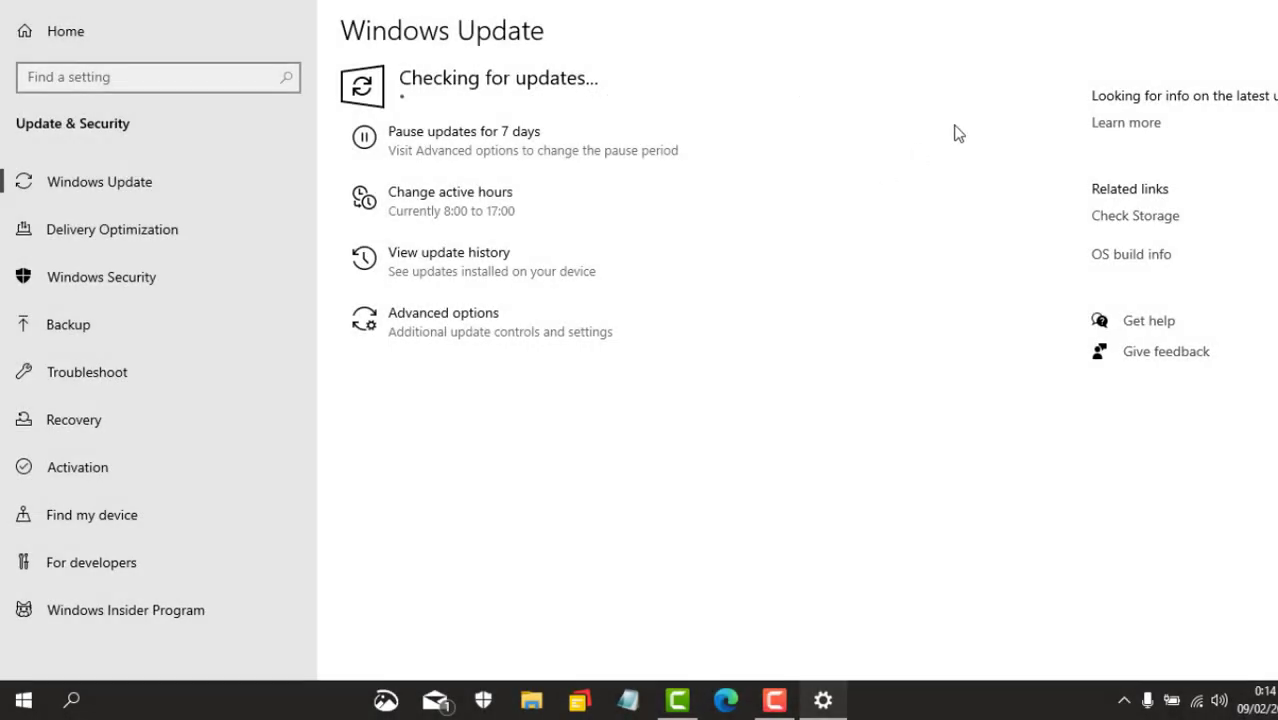
pyautogui.click(1250, 1)
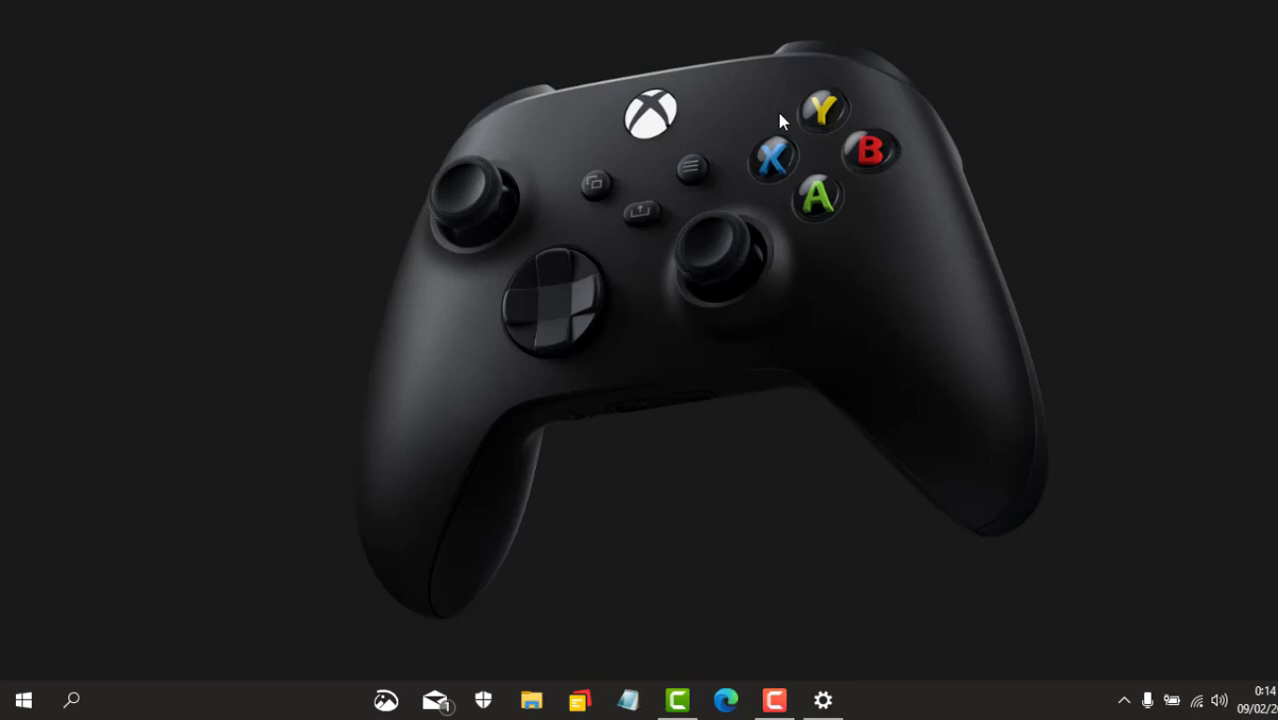